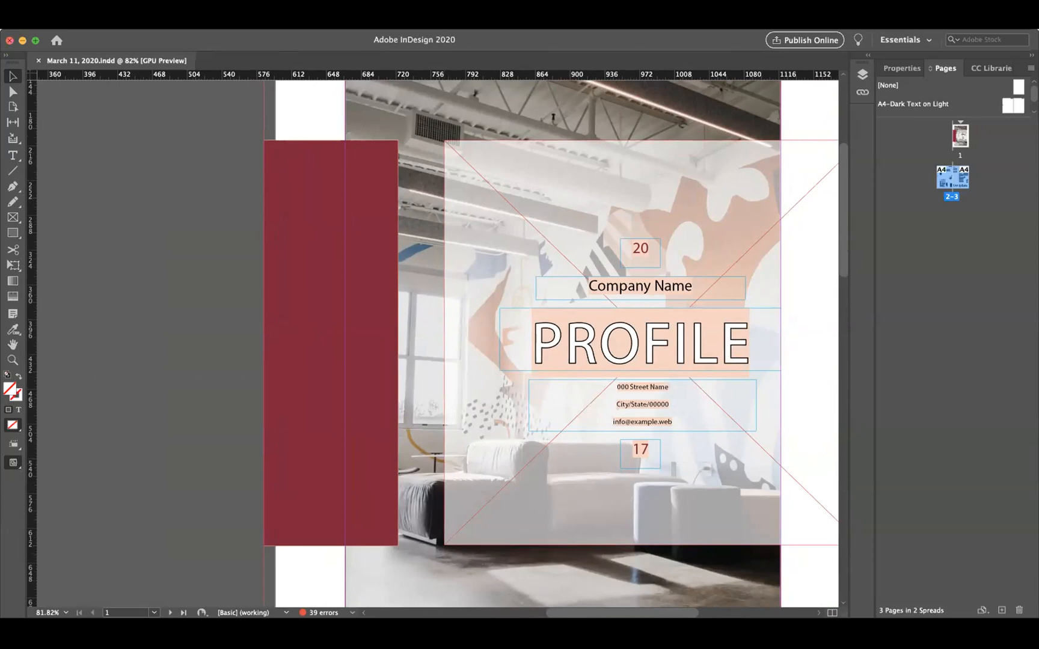
Review the package summary and the Create Package Folder options for March 11, 2020.indd, and cancel without packaging.
{"action": "left_click", "coordinate": [30, 23]}
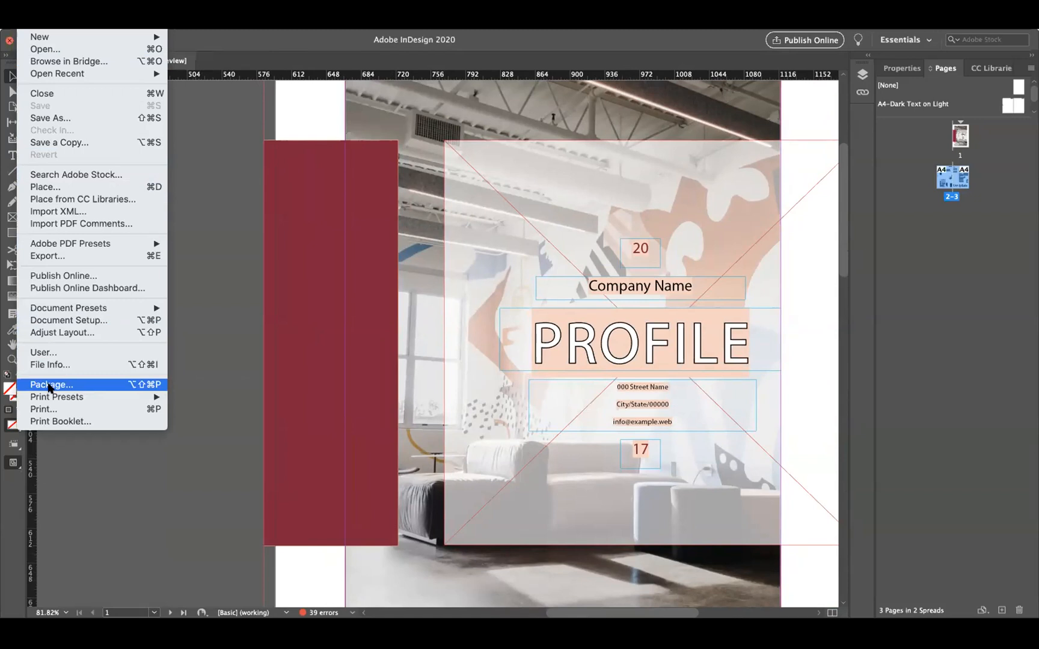
{"action": "left_click", "coordinate": [50, 385]}
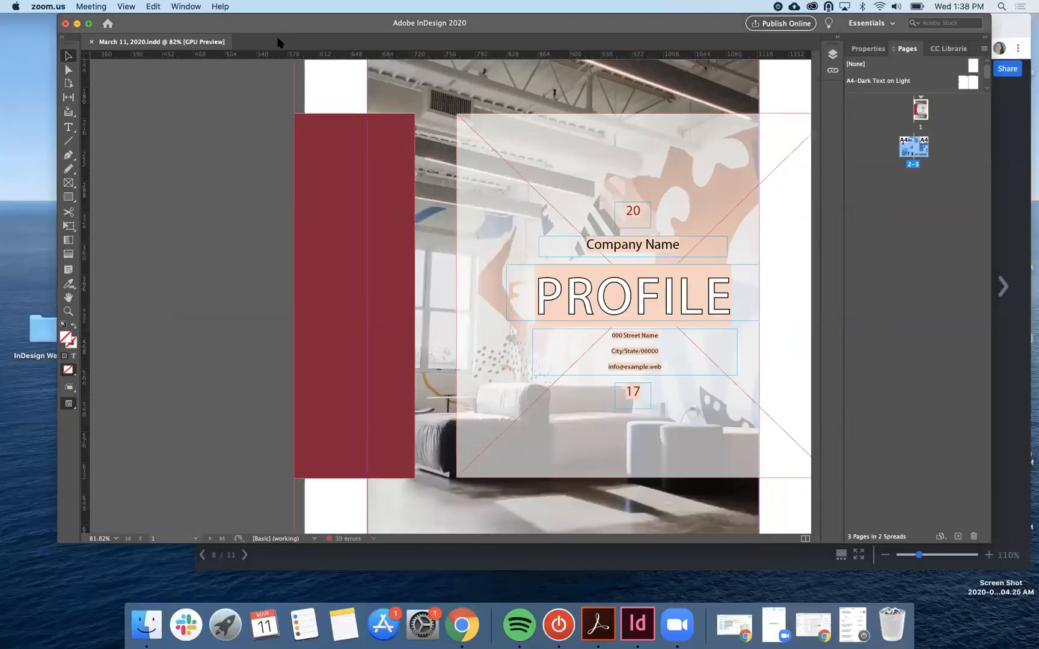
{"action": "left_click", "coordinate": [238, 19]}
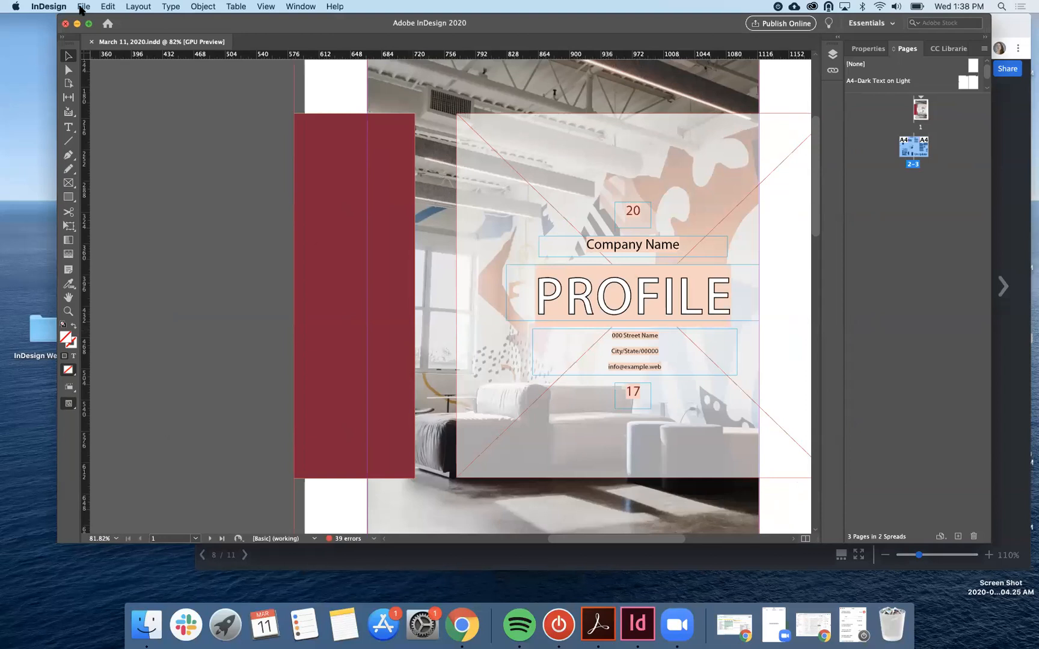
{"action": "left_click", "coordinate": [83, 7]}
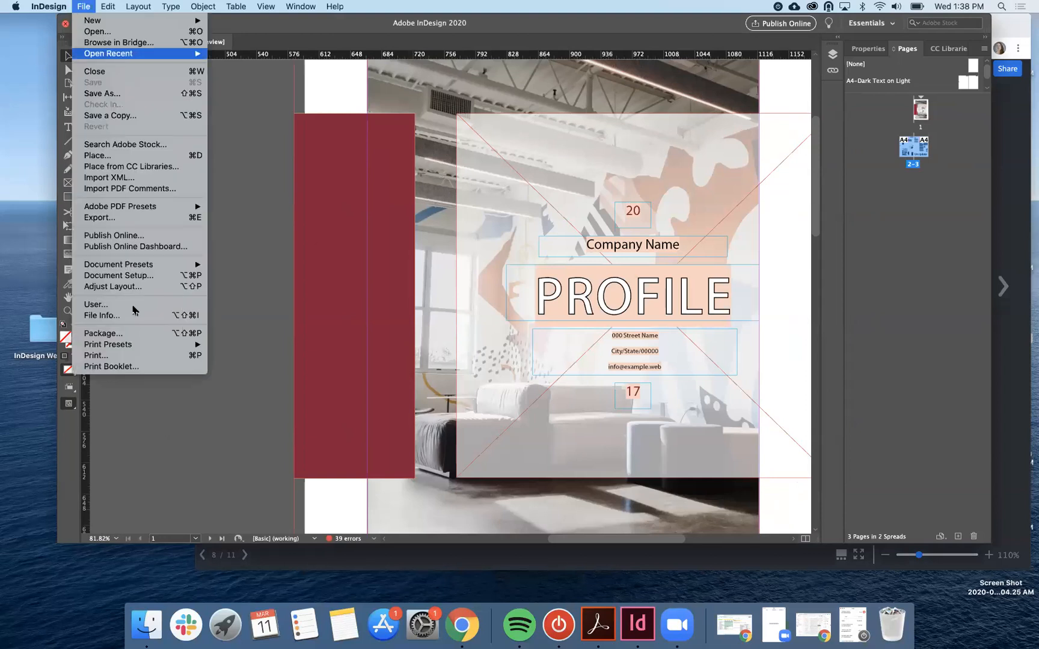
{"action": "left_click", "coordinate": [130, 335]}
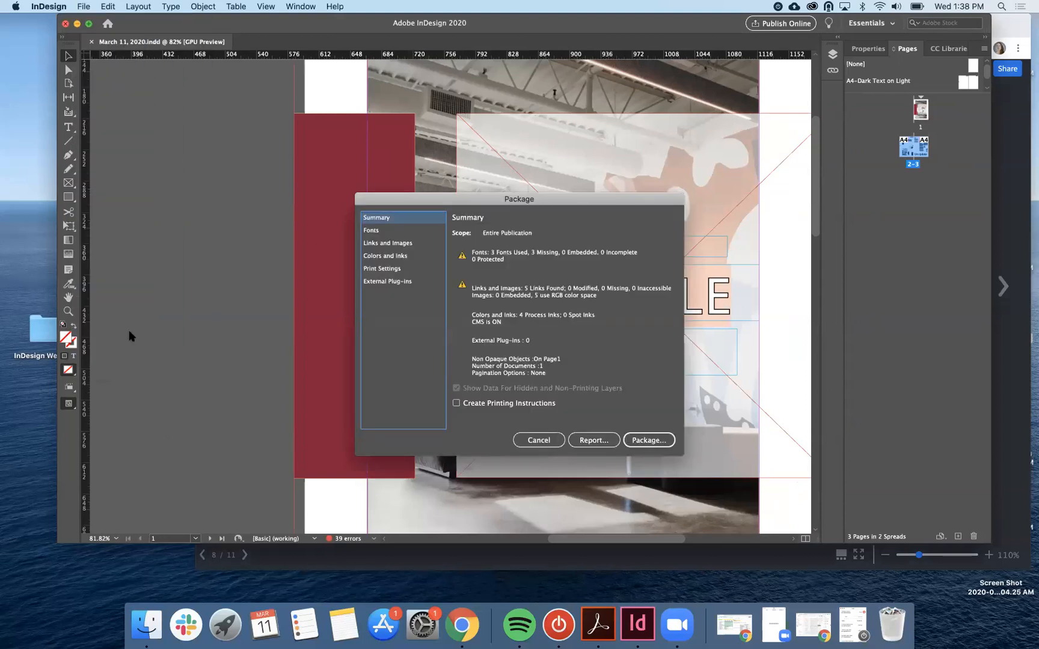
{"action": "left_click", "coordinate": [634, 440]}
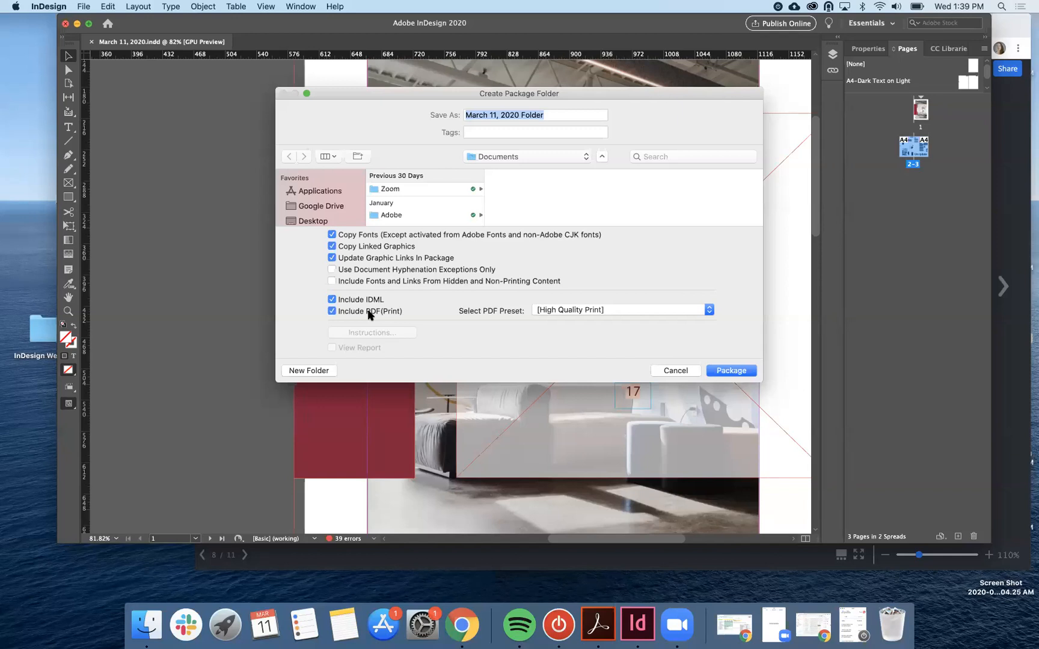
{"action": "left_click", "coordinate": [669, 372]}
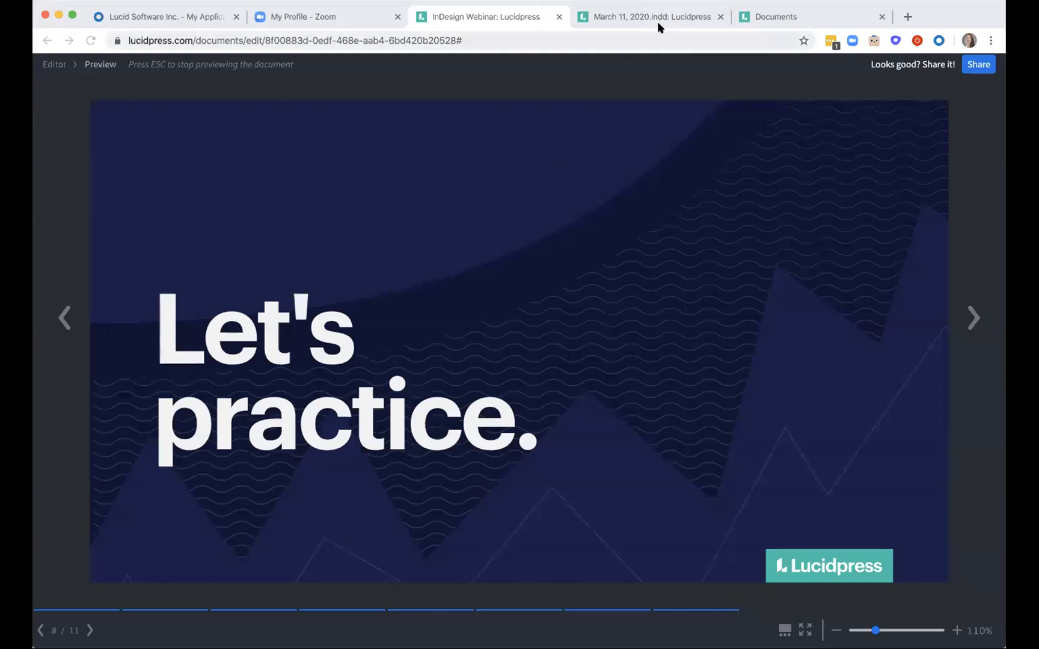
Switch to the Lucidpress documents page, walk through the InDesign Import dialog up to its Import stage, and cancel it.
{"action": "left_click", "coordinate": [659, 24]}
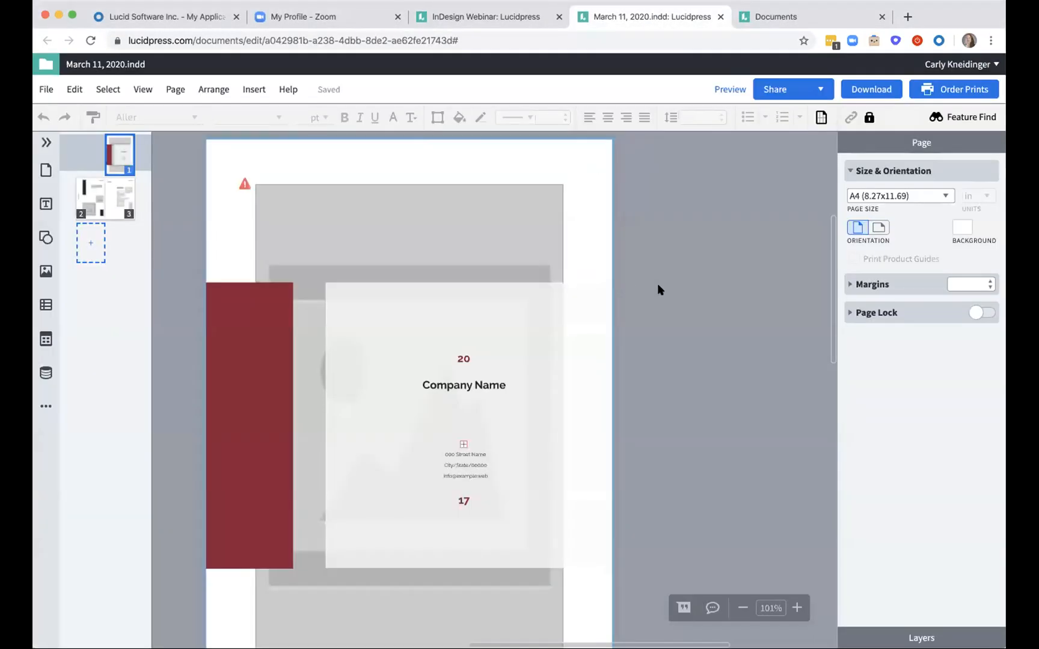
{"action": "left_click", "coordinate": [817, 13]}
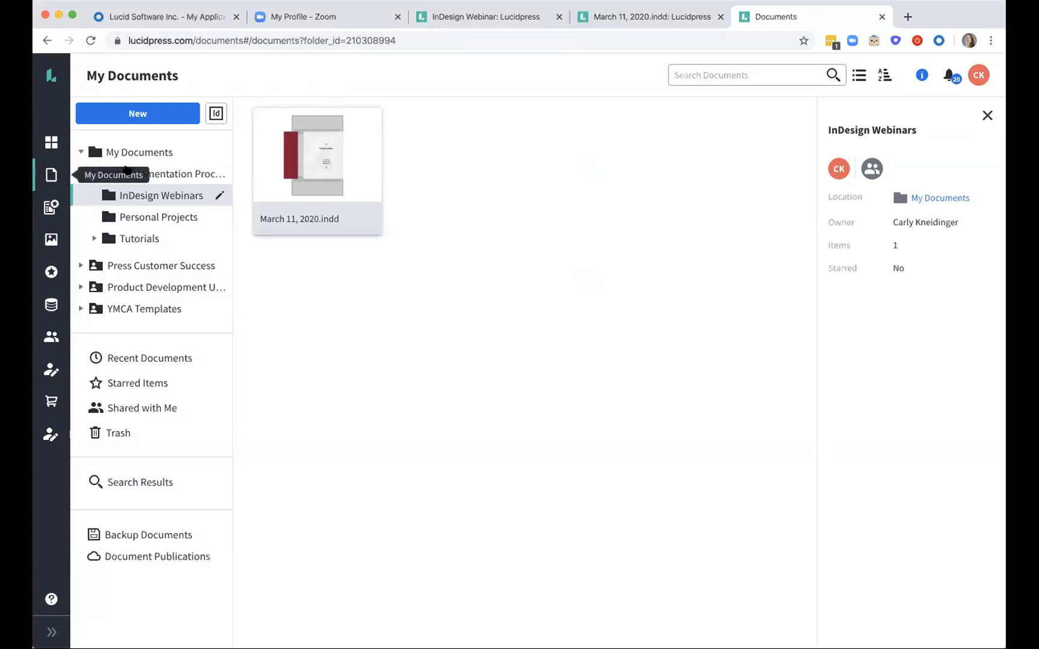
{"action": "left_click", "coordinate": [217, 120]}
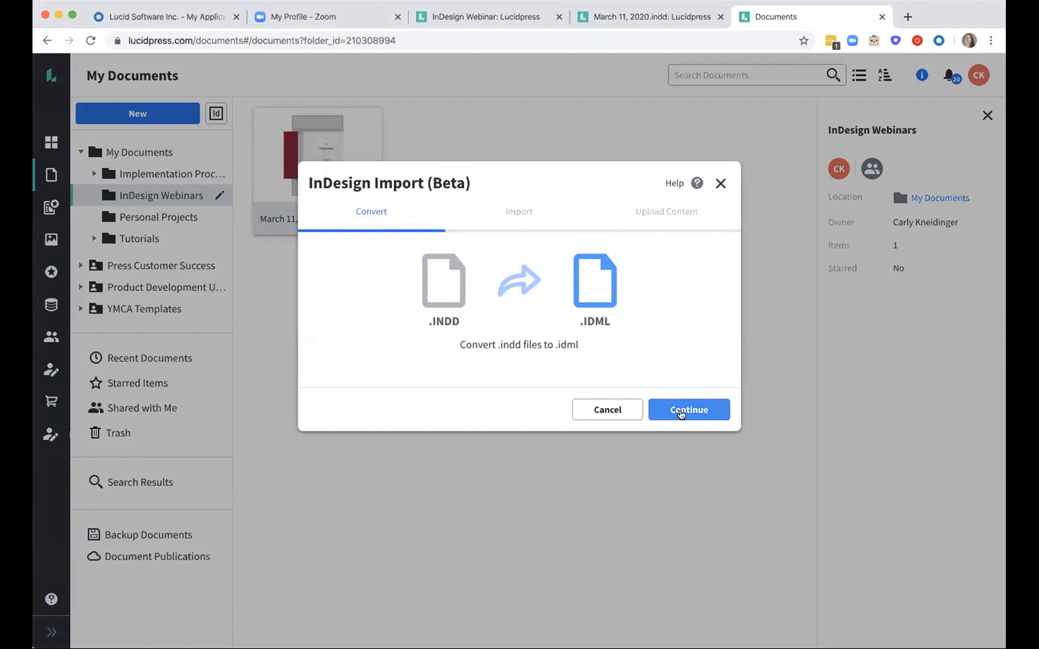
{"action": "left_click", "coordinate": [681, 415]}
{"action": "left_click", "coordinate": [681, 414]}
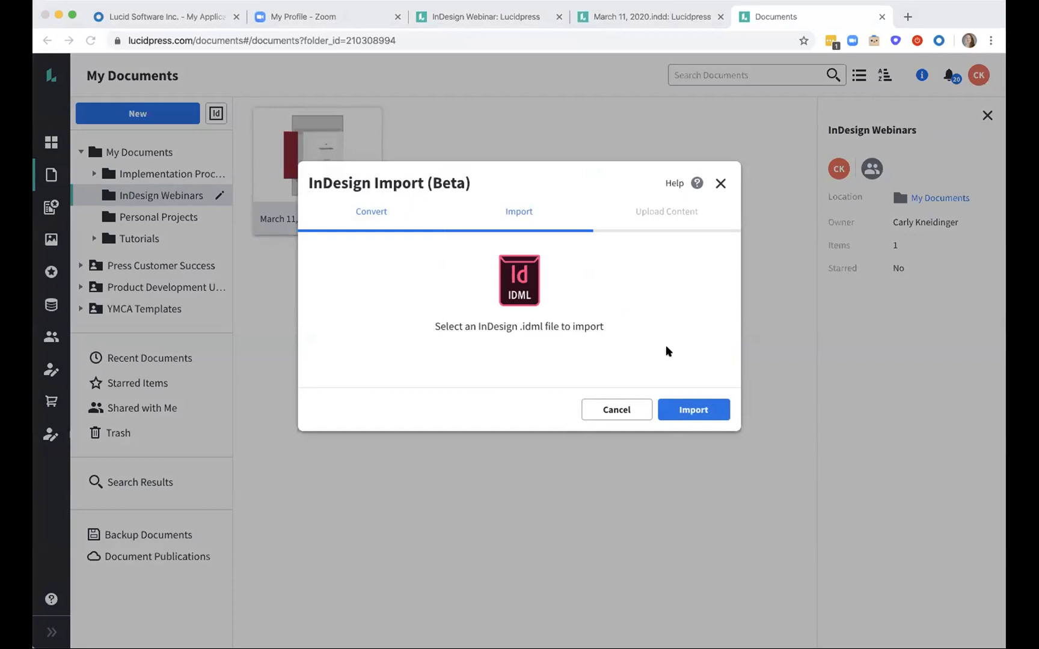
{"action": "left_click", "coordinate": [614, 410]}
Examine all pages of the imported March 11, 2020.indd document in Lucidpress for missing image and font warnings.
{"action": "left_click", "coordinate": [625, 18]}
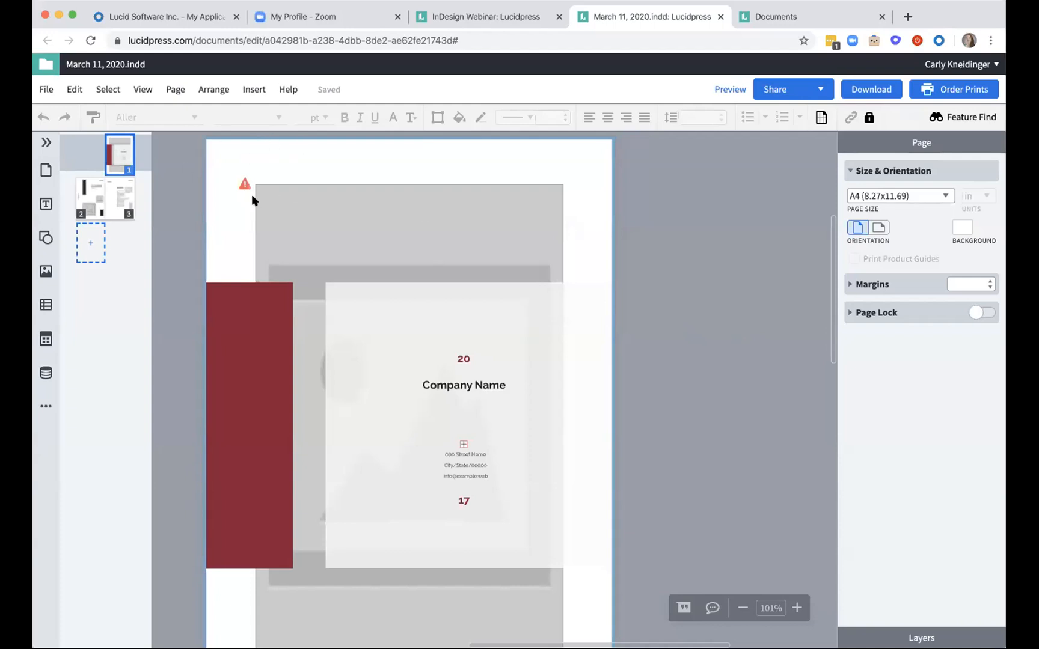
{"action": "scroll", "coordinate": [251, 194], "scroll_direction": "down", "scroll_amount": 5}
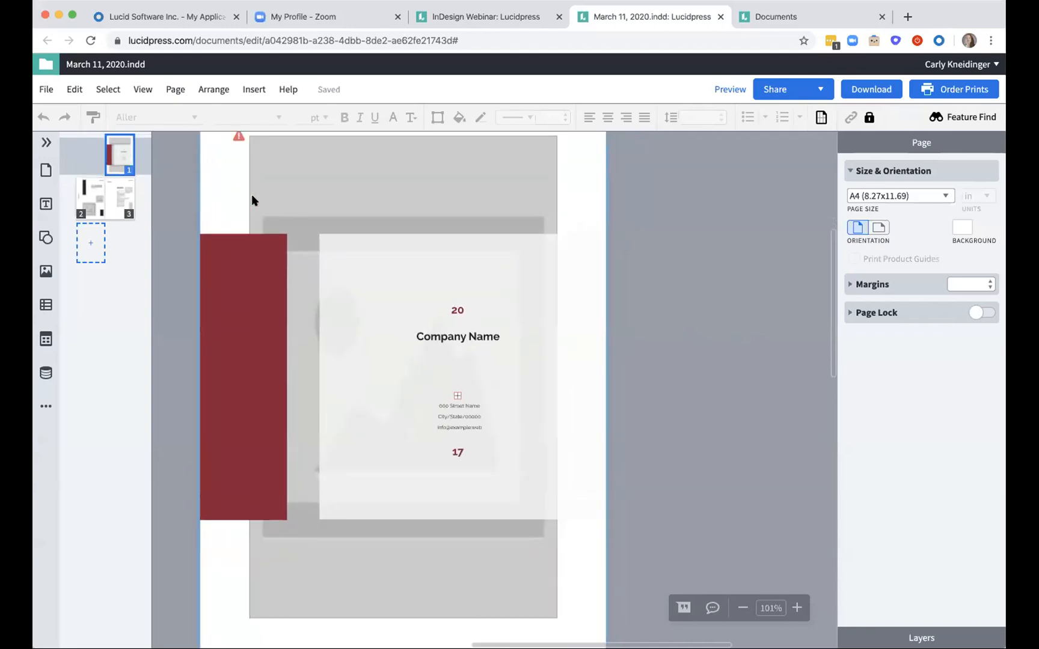
{"action": "scroll", "coordinate": [252, 196], "scroll_direction": "down", "scroll_amount": 5}
{"action": "scroll", "coordinate": [252, 197], "scroll_direction": "left", "scroll_amount": 4}
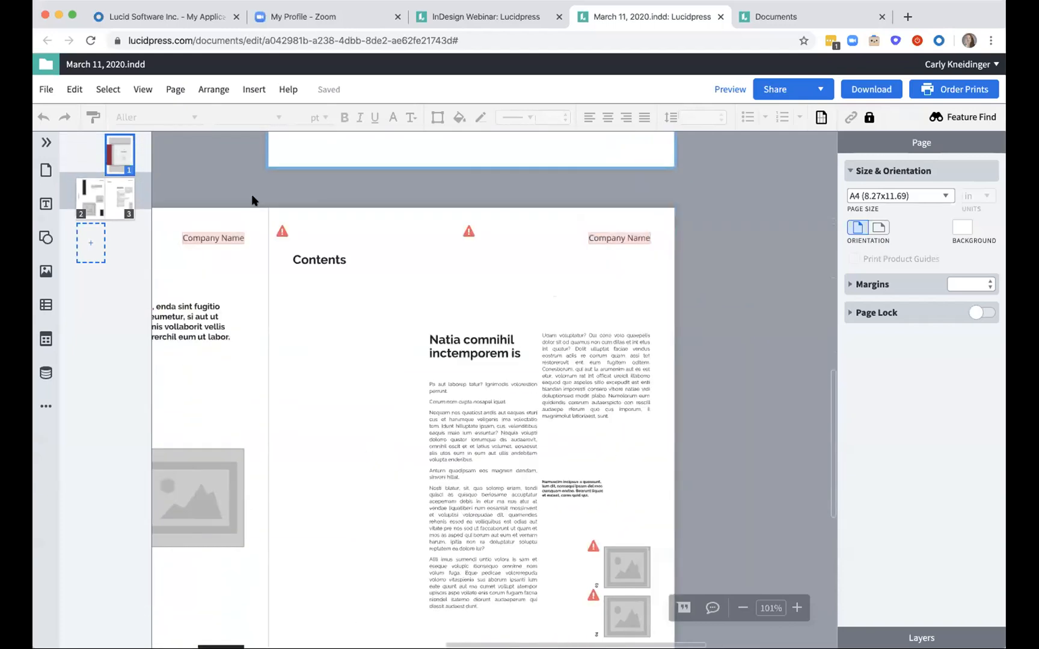
{"action": "scroll", "coordinate": [252, 195], "scroll_direction": "left", "scroll_amount": 5}
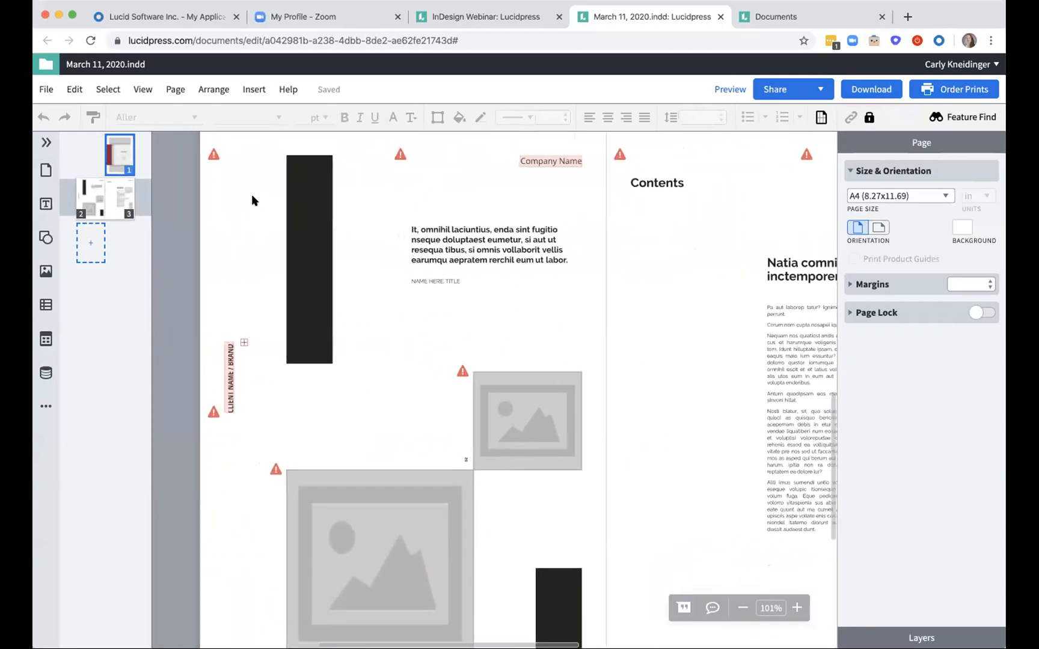
{"action": "scroll", "coordinate": [251, 195], "scroll_direction": "down", "scroll_amount": 1}
{"action": "scroll", "coordinate": [251, 195], "scroll_direction": "right", "scroll_amount": 1}
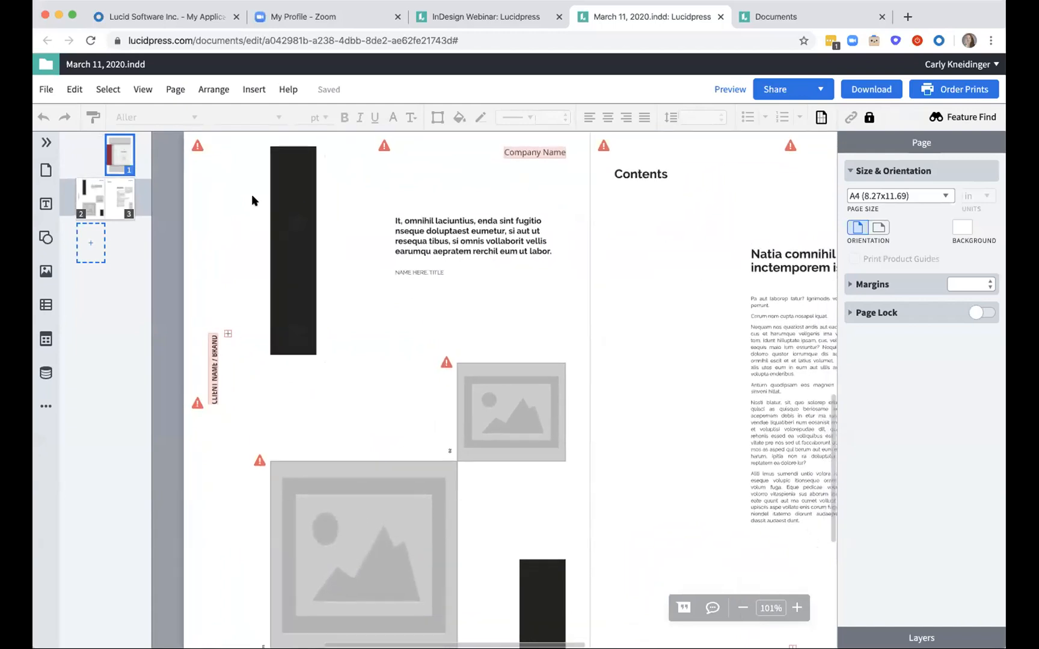
{"action": "scroll", "coordinate": [252, 200], "scroll_direction": "down", "scroll_amount": 3}
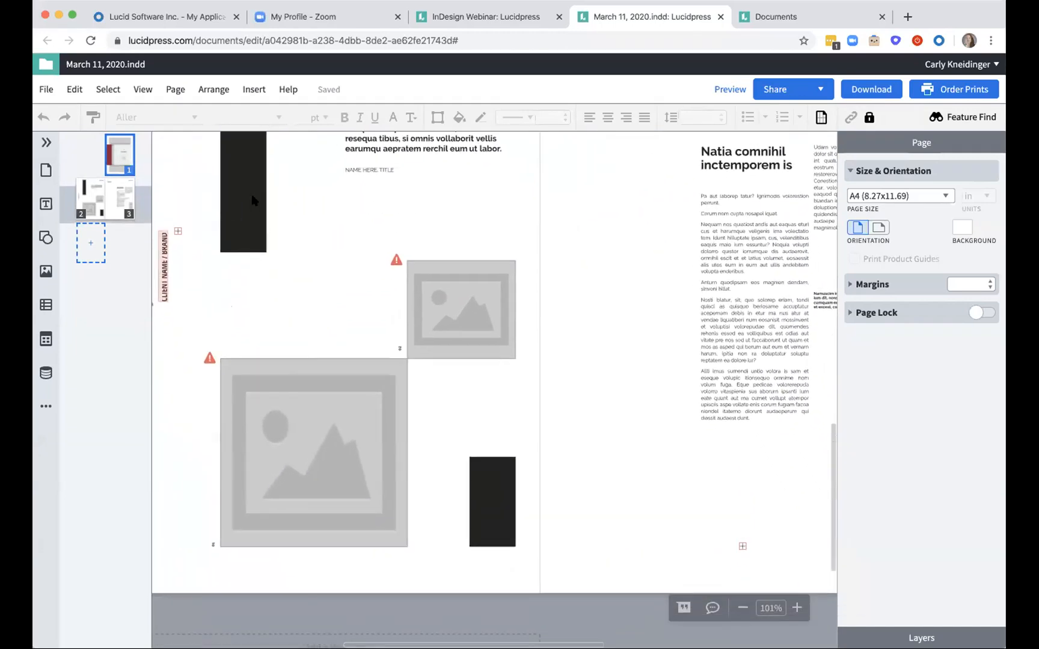
{"action": "scroll", "coordinate": [252, 201], "scroll_direction": "up", "scroll_amount": 15}
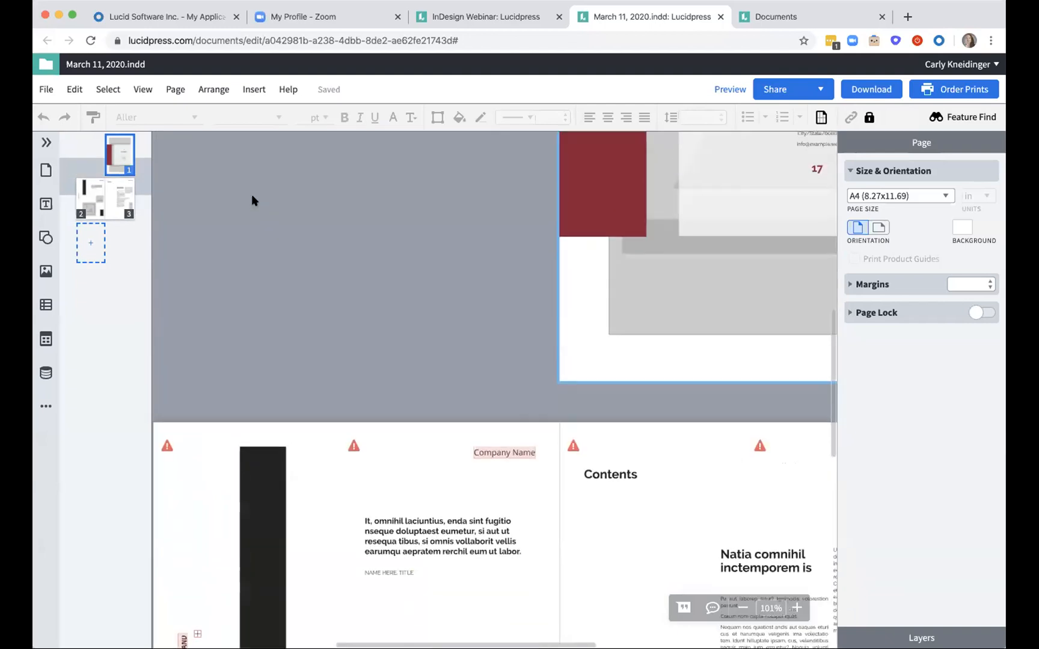
{"action": "scroll", "coordinate": [252, 199], "scroll_direction": "up", "scroll_amount": 2}
{"action": "scroll", "coordinate": [252, 198], "scroll_direction": "right", "scroll_amount": 1}
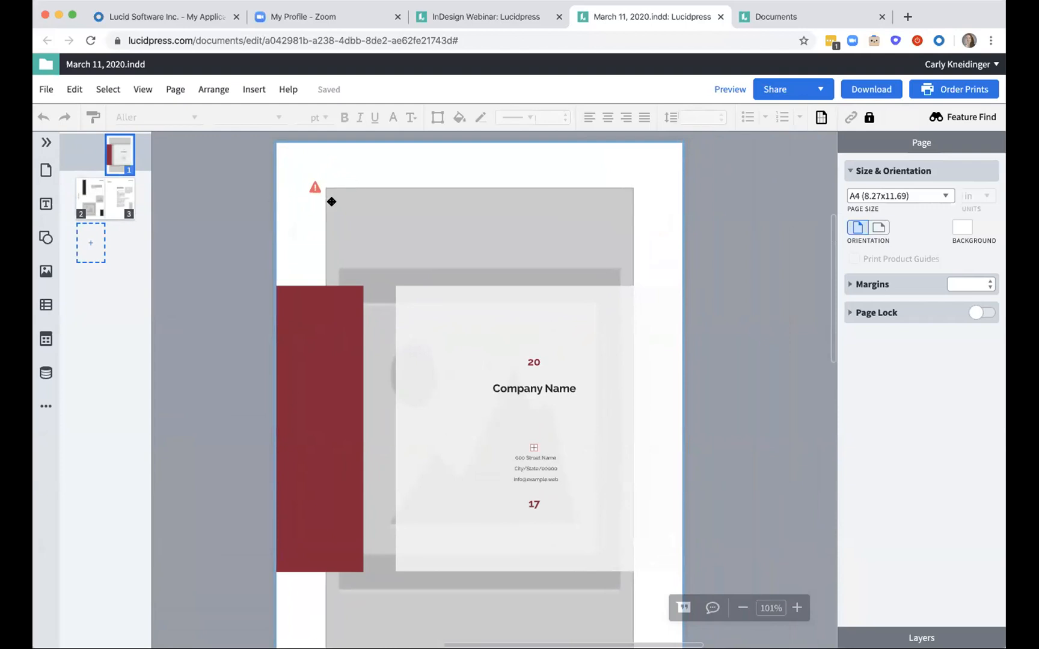
Find the missing cover image and upload the package's five missing linked images, closing the import dialog when finished.
{"action": "left_click", "coordinate": [314, 189]}
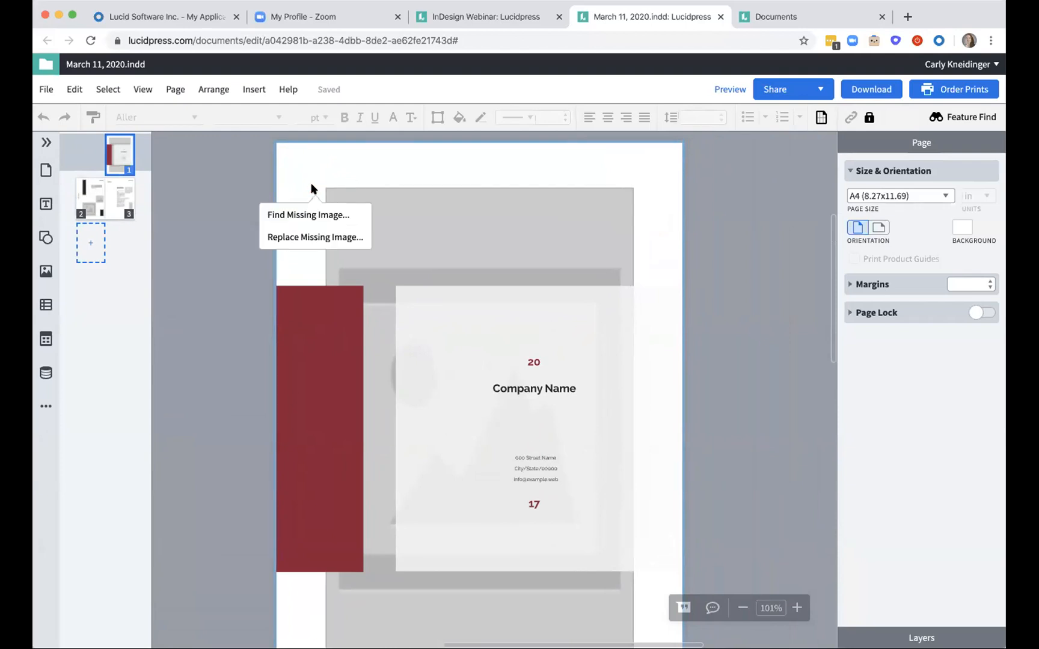
{"action": "left_click", "coordinate": [306, 216]}
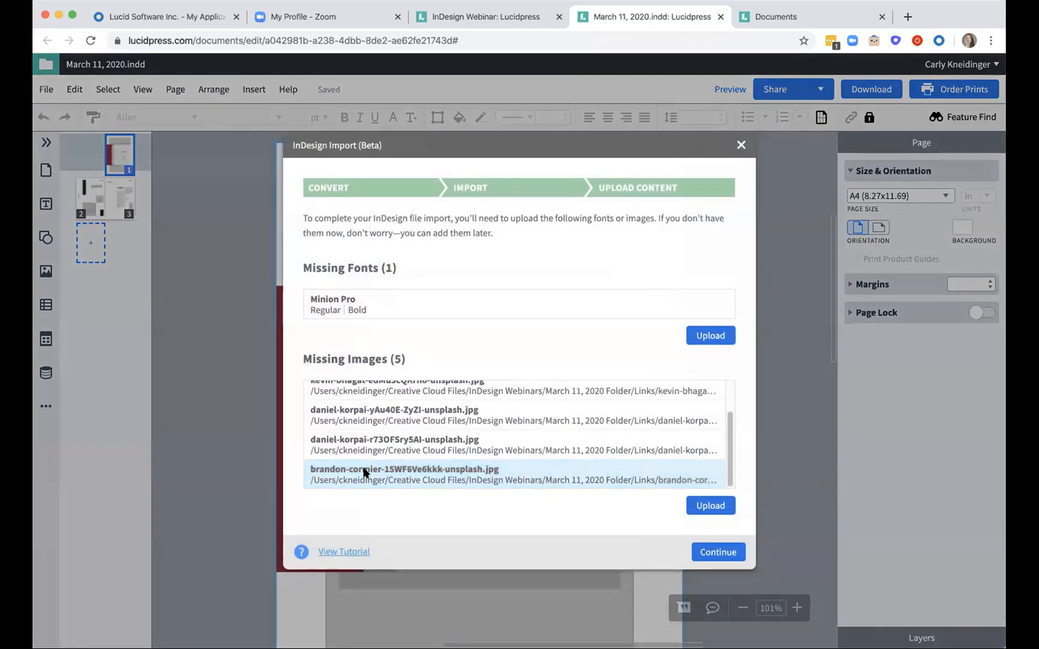
{"action": "left_click", "coordinate": [701, 505]}
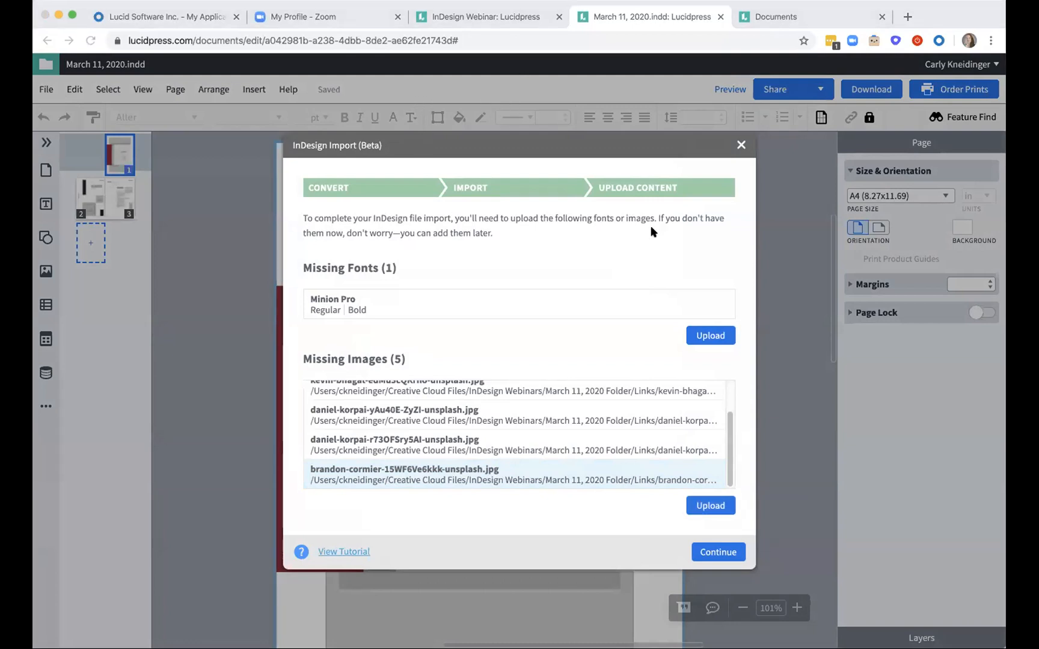
{"action": "left_click", "coordinate": [742, 339]}
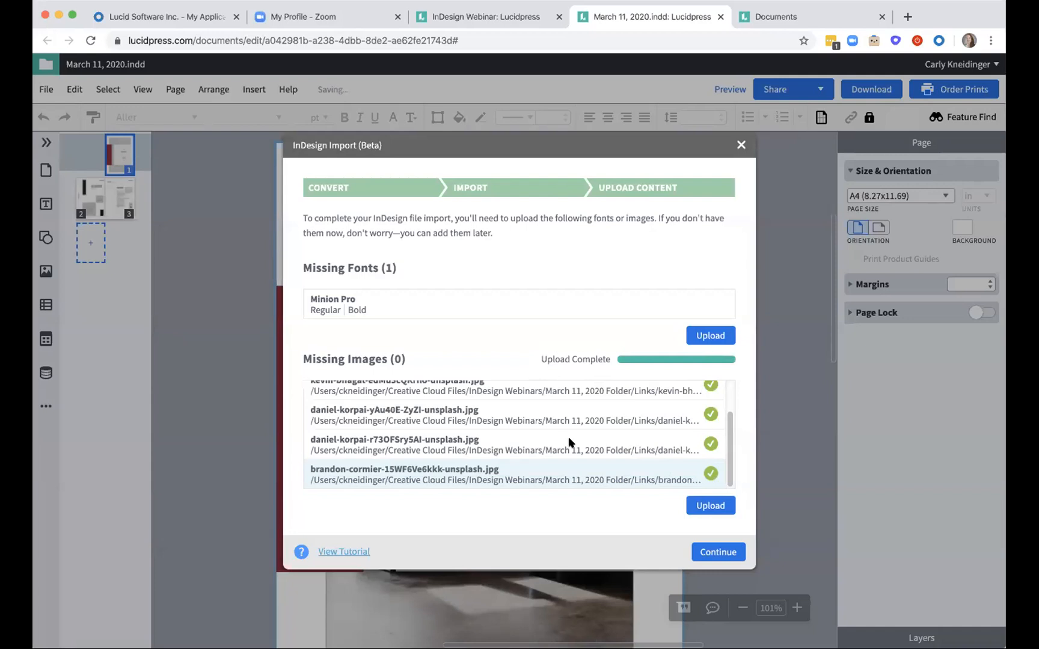
{"action": "scroll", "coordinate": [568, 443], "scroll_direction": "up", "scroll_amount": 2}
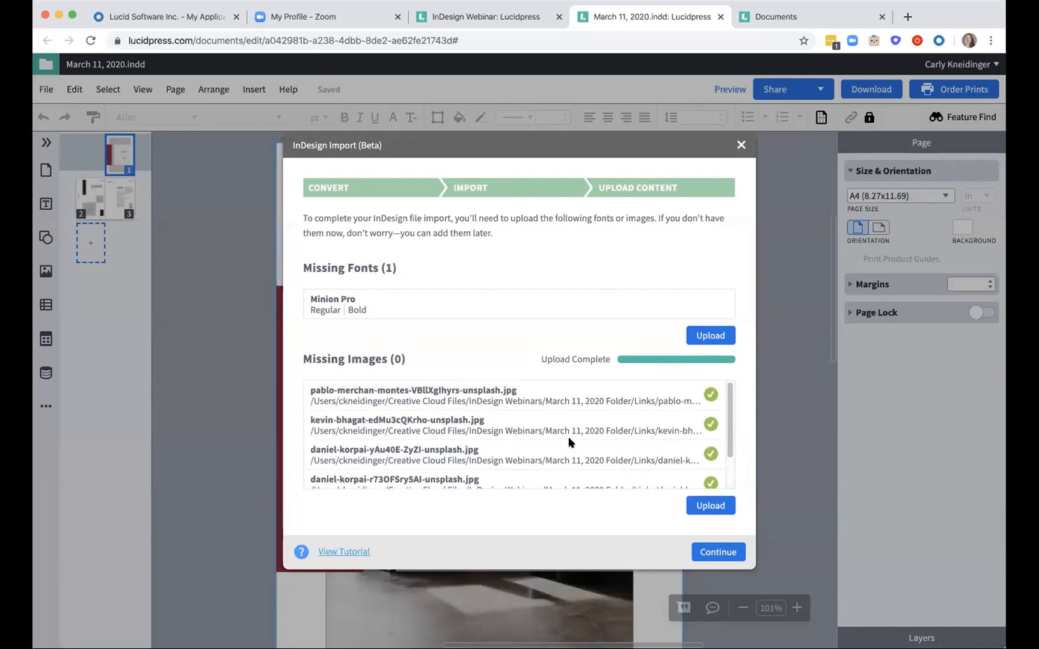
{"action": "scroll", "coordinate": [569, 443], "scroll_direction": "down", "scroll_amount": 2}
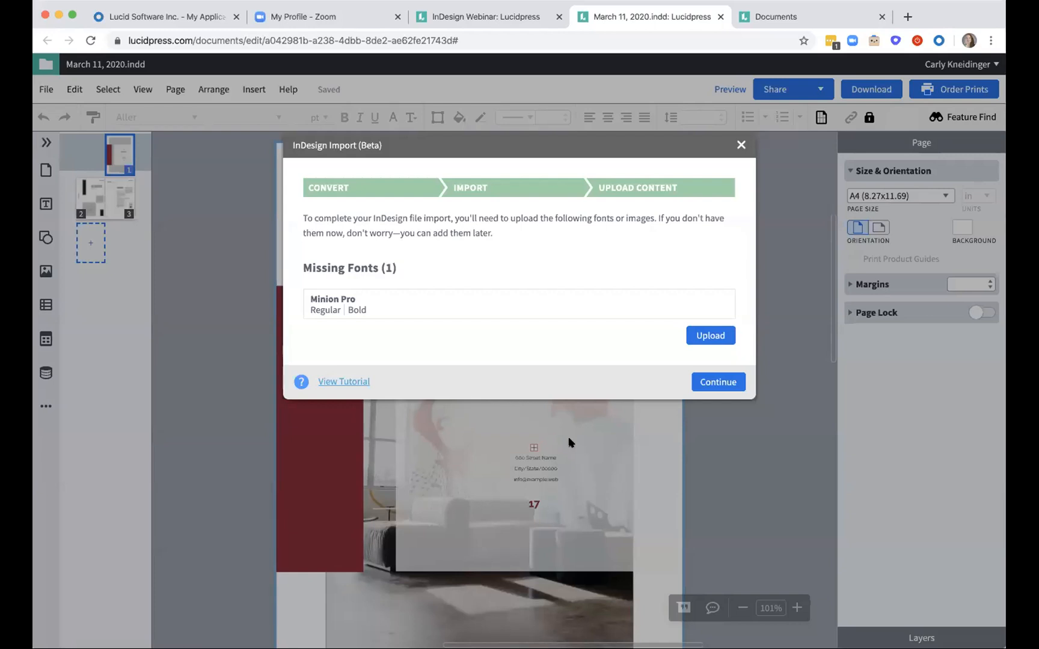
{"action": "left_click", "coordinate": [740, 146]}
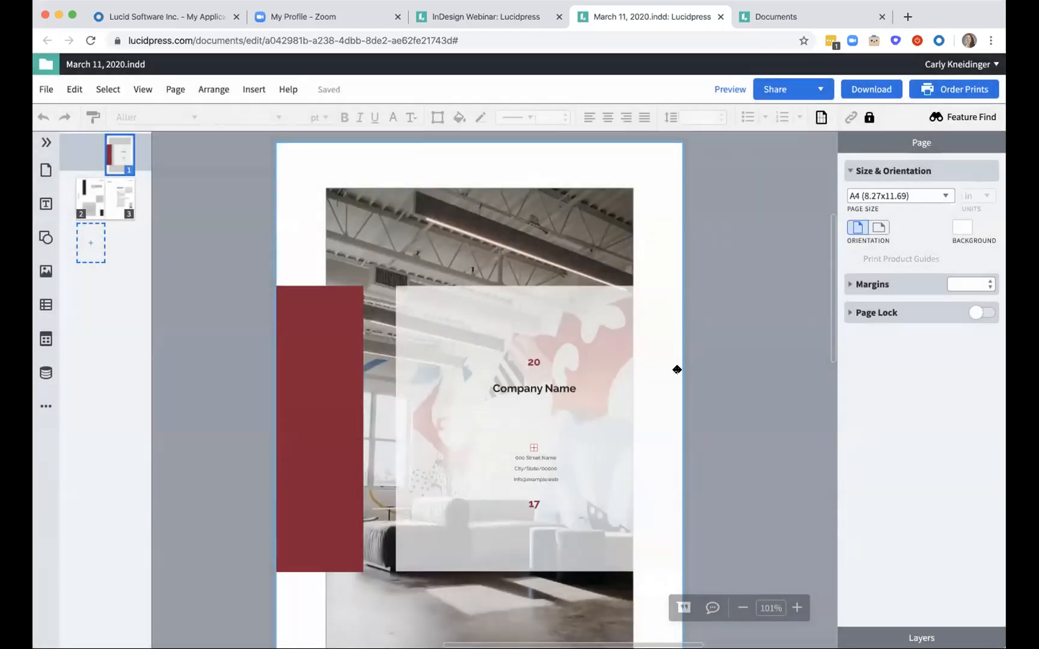
Look over the restored images on the following pages and inspect the page 2 desk photo's layout and image settings.
{"action": "scroll", "coordinate": [677, 369], "scroll_direction": "down", "scroll_amount": 10}
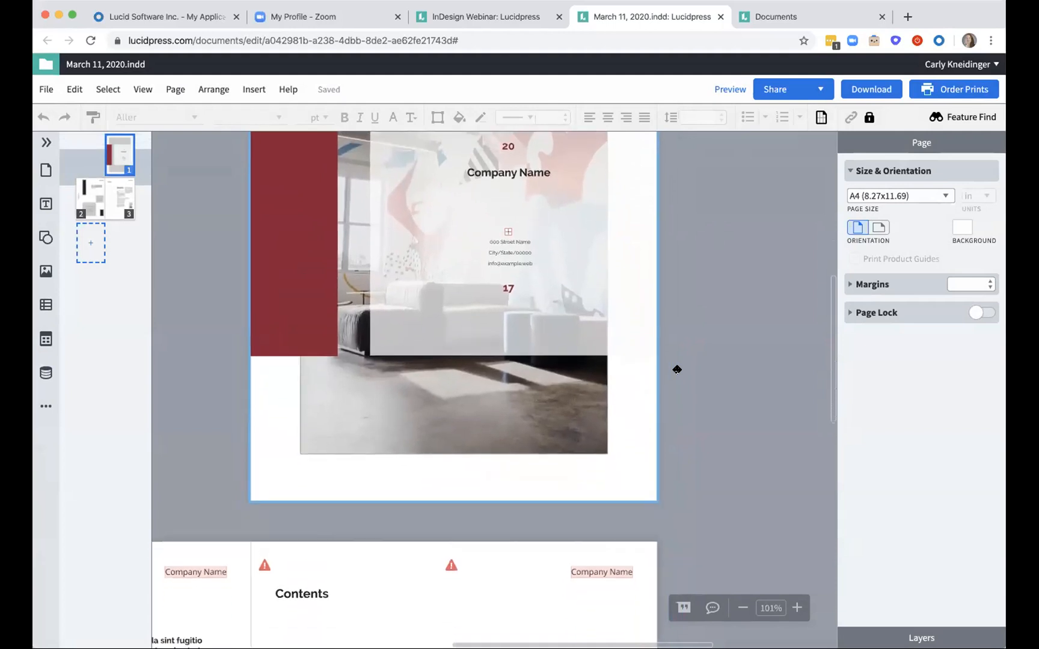
{"action": "scroll", "coordinate": [677, 369], "scroll_direction": "down", "scroll_amount": 5}
{"action": "scroll", "coordinate": [677, 369], "scroll_direction": "left", "scroll_amount": 7}
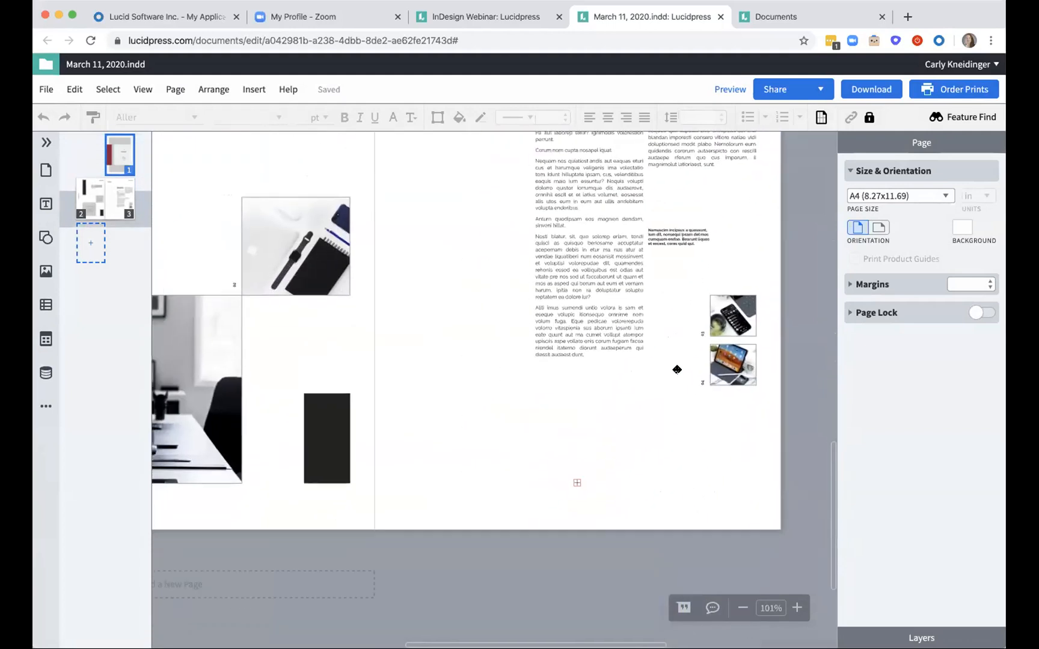
{"action": "scroll", "coordinate": [677, 369], "scroll_direction": "up", "scroll_amount": 3}
{"action": "scroll", "coordinate": [677, 369], "scroll_direction": "left", "scroll_amount": 2}
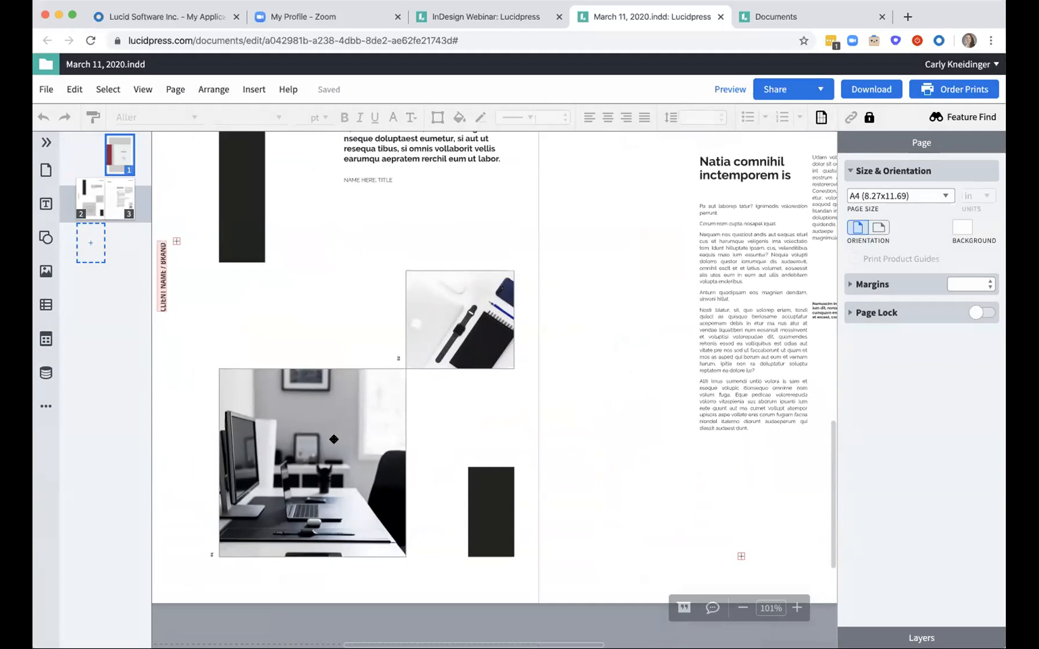
{"action": "left_click", "coordinate": [334, 440]}
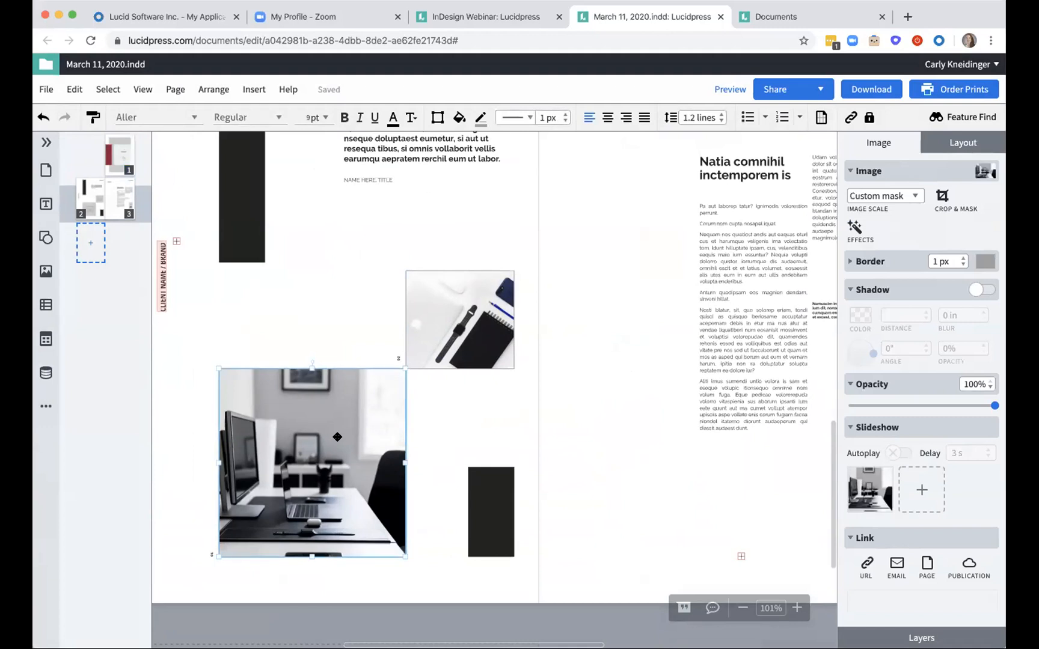
{"action": "left_click", "coordinate": [954, 144]}
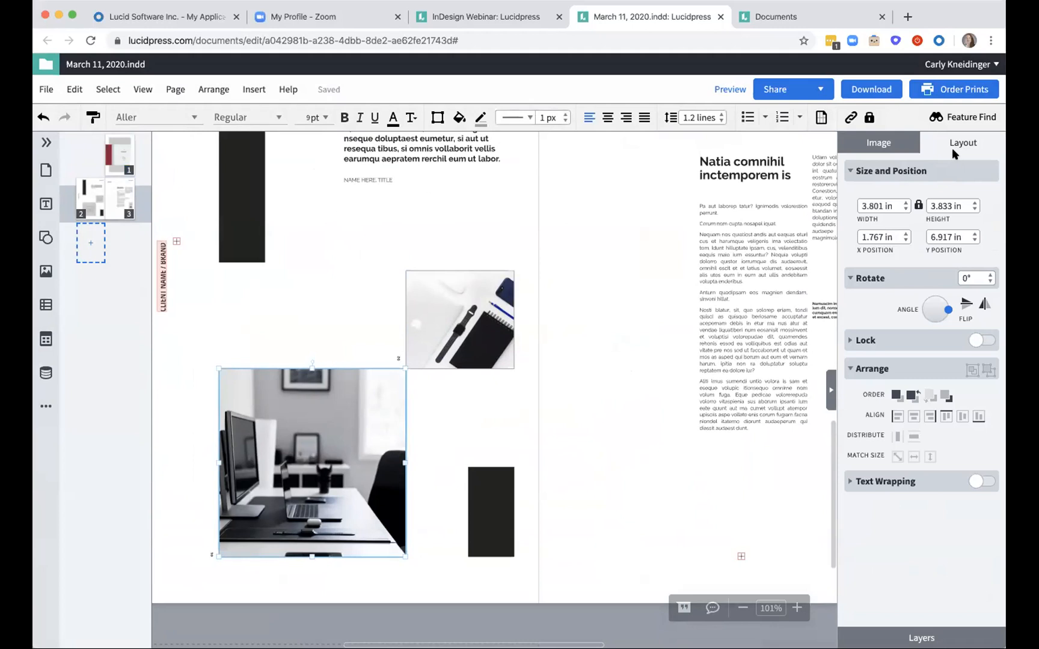
{"action": "left_click", "coordinate": [963, 305]}
{"action": "left_click", "coordinate": [963, 306]}
{"action": "left_click", "coordinate": [897, 145]}
Check the missing fonts for the vertical client name text on page 2 and close the dialog without uploading.
{"action": "scroll", "coordinate": [588, 390], "scroll_direction": "left", "scroll_amount": 5}
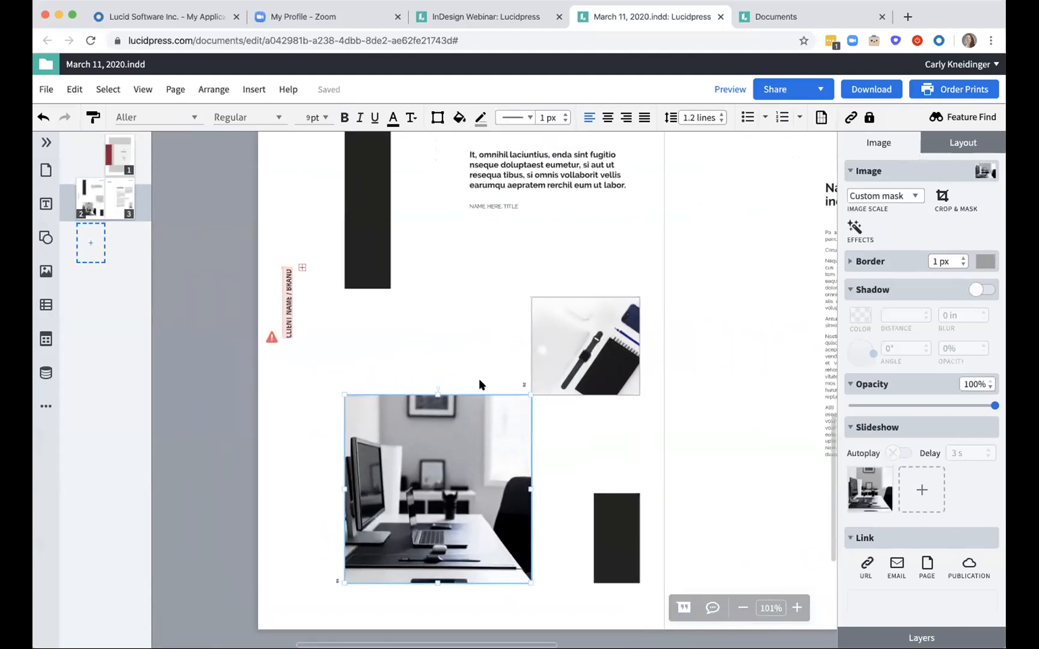
{"action": "left_click", "coordinate": [270, 337]}
{"action": "left_click", "coordinate": [271, 338]}
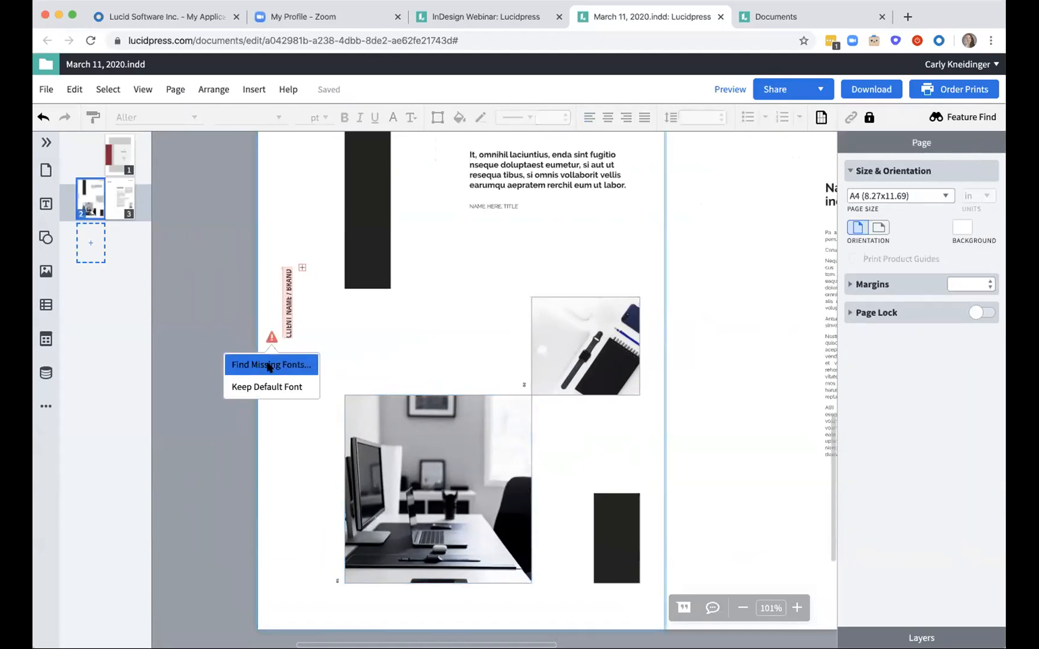
{"action": "left_click", "coordinate": [269, 365]}
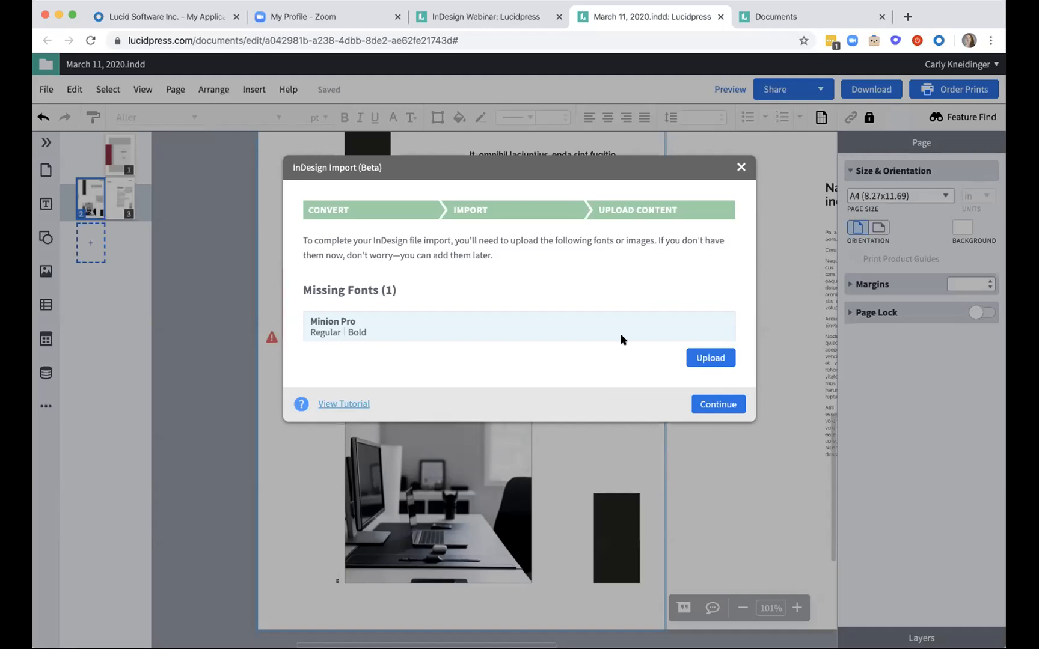
{"action": "left_click", "coordinate": [740, 166]}
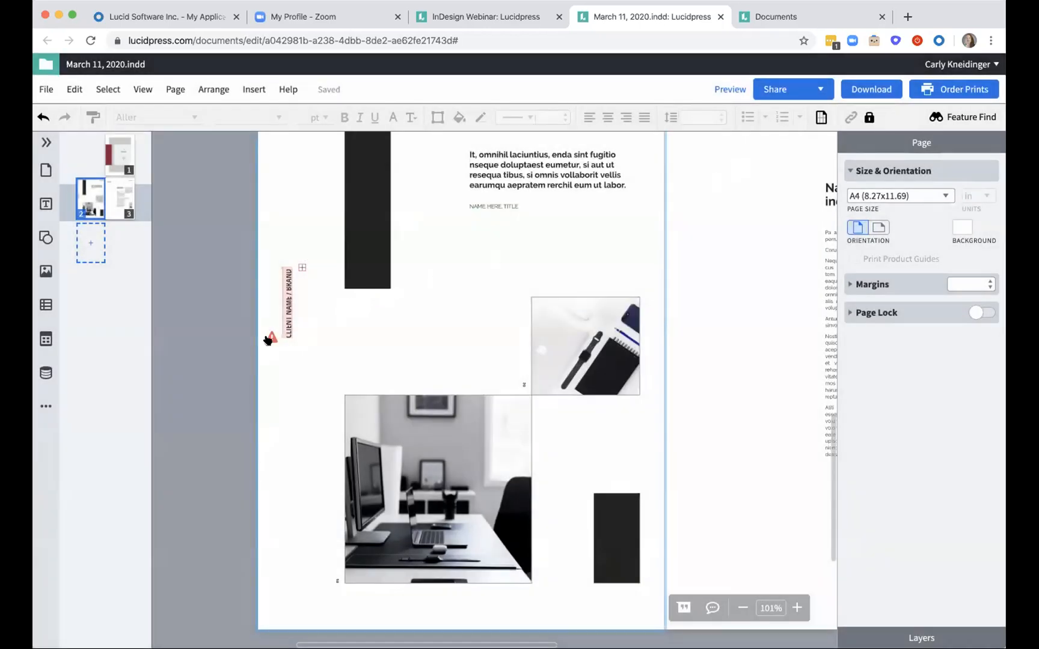
Keep the default font for the vertical client name text on page 2 and expand its text box to fit the overflowing text.
{"action": "left_click", "coordinate": [270, 339]}
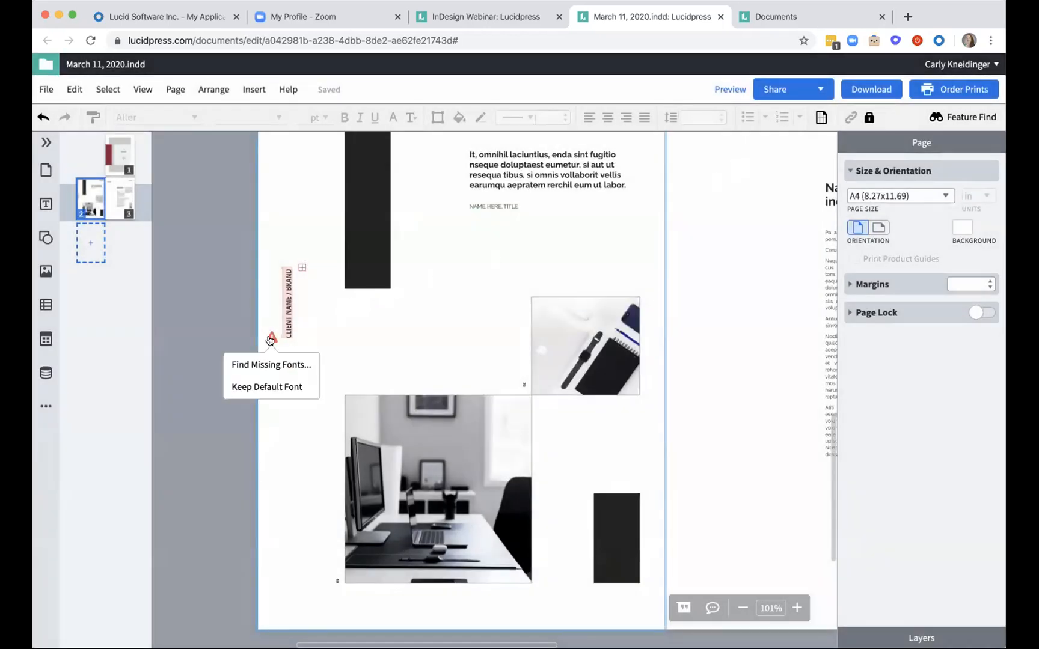
{"action": "left_click", "coordinate": [271, 388]}
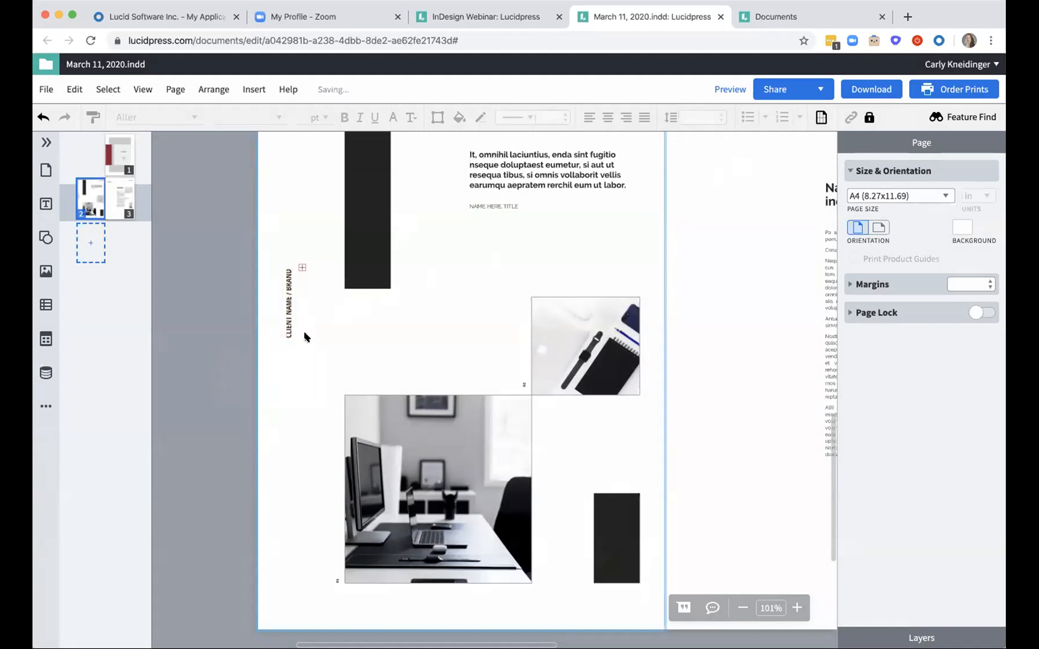
{"action": "scroll", "coordinate": [304, 337], "scroll_direction": "up", "scroll_amount": 5}
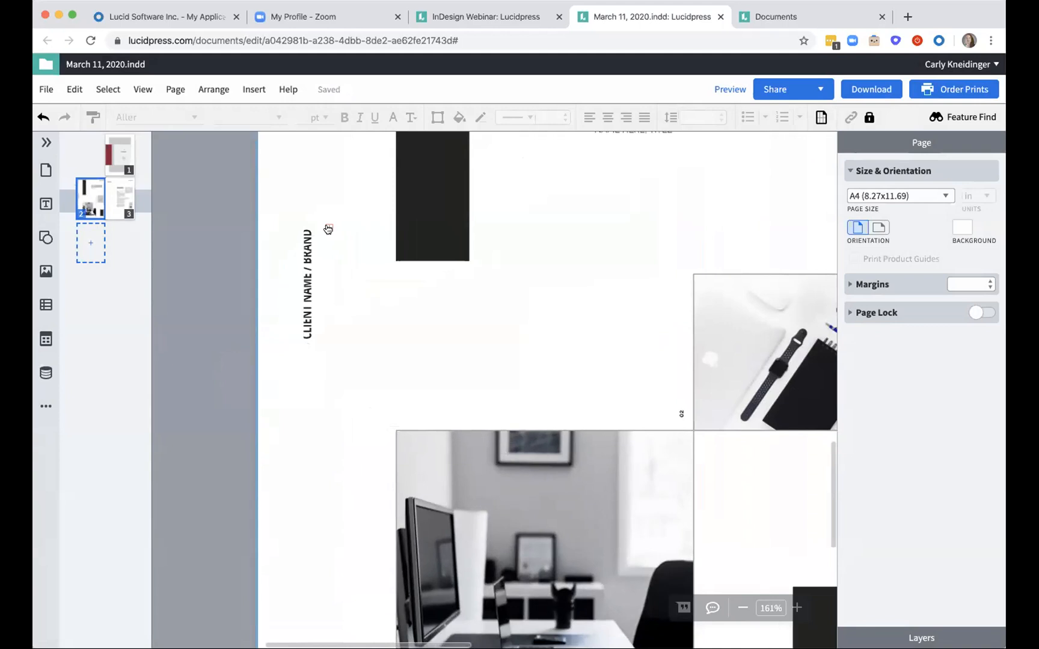
{"action": "scroll", "coordinate": [324, 229], "scroll_direction": "up", "scroll_amount": 5}
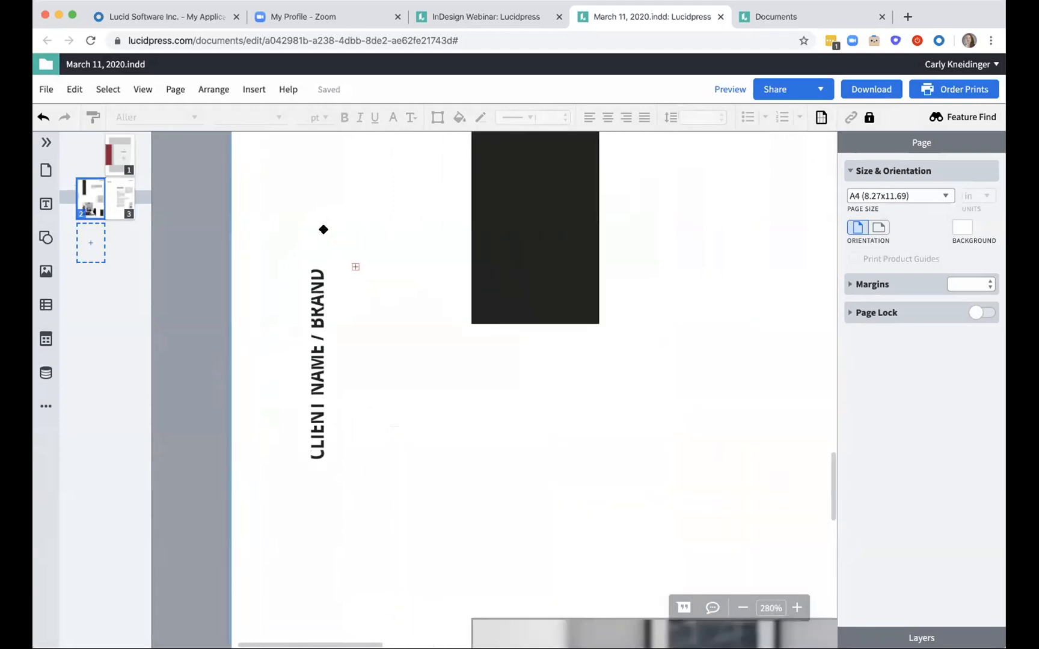
{"action": "scroll", "coordinate": [370, 295], "scroll_direction": "down", "scroll_amount": 1}
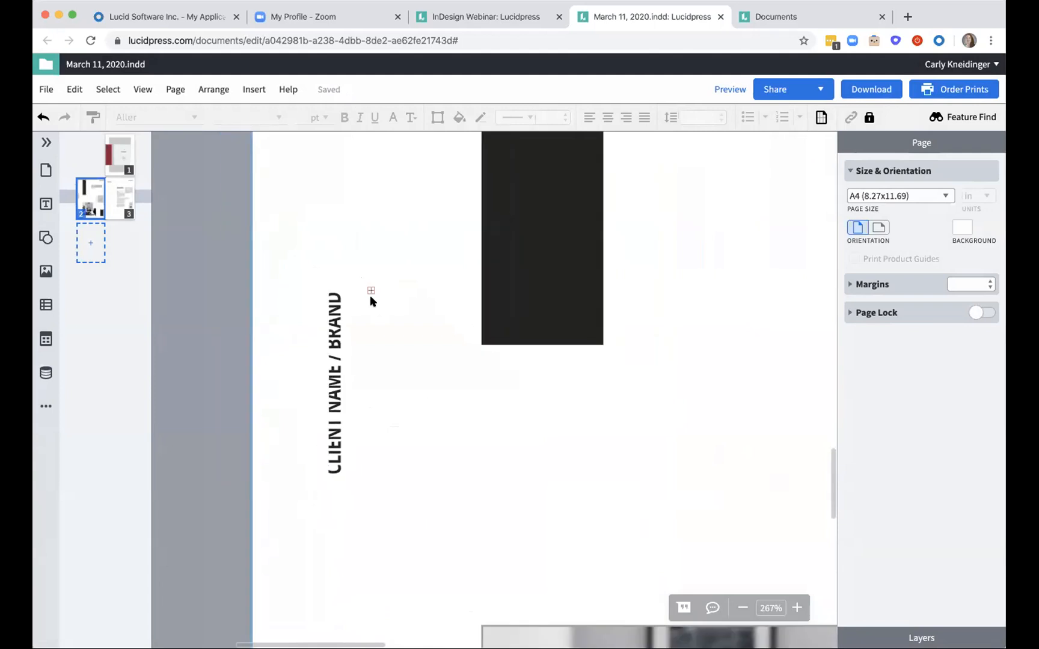
{"action": "scroll", "coordinate": [371, 295], "scroll_direction": "down", "scroll_amount": 4}
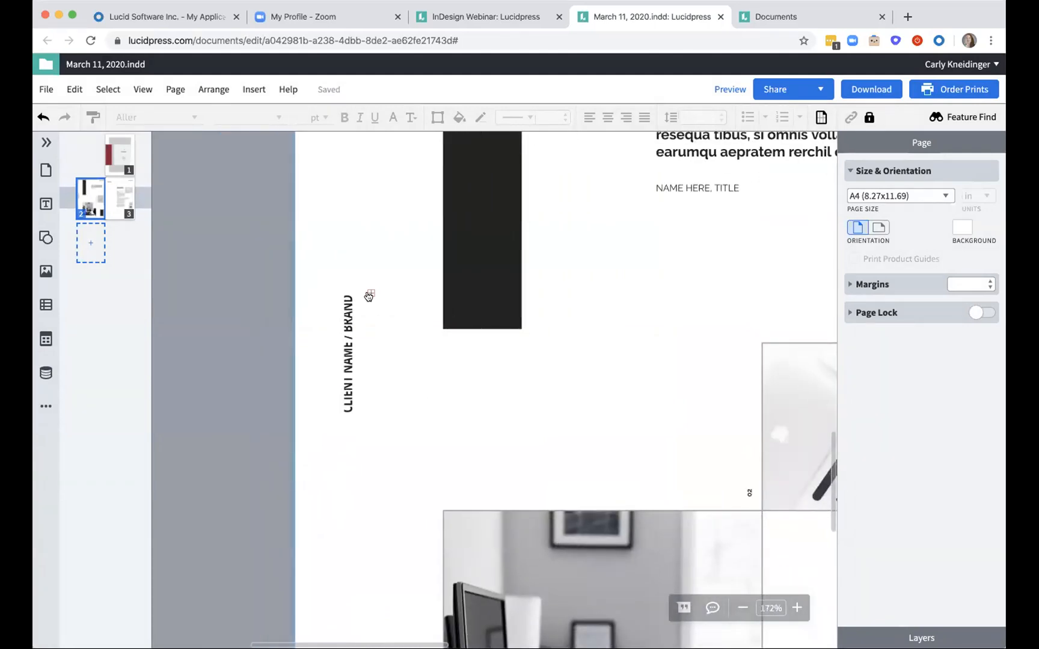
{"action": "left_click", "coordinate": [368, 295]}
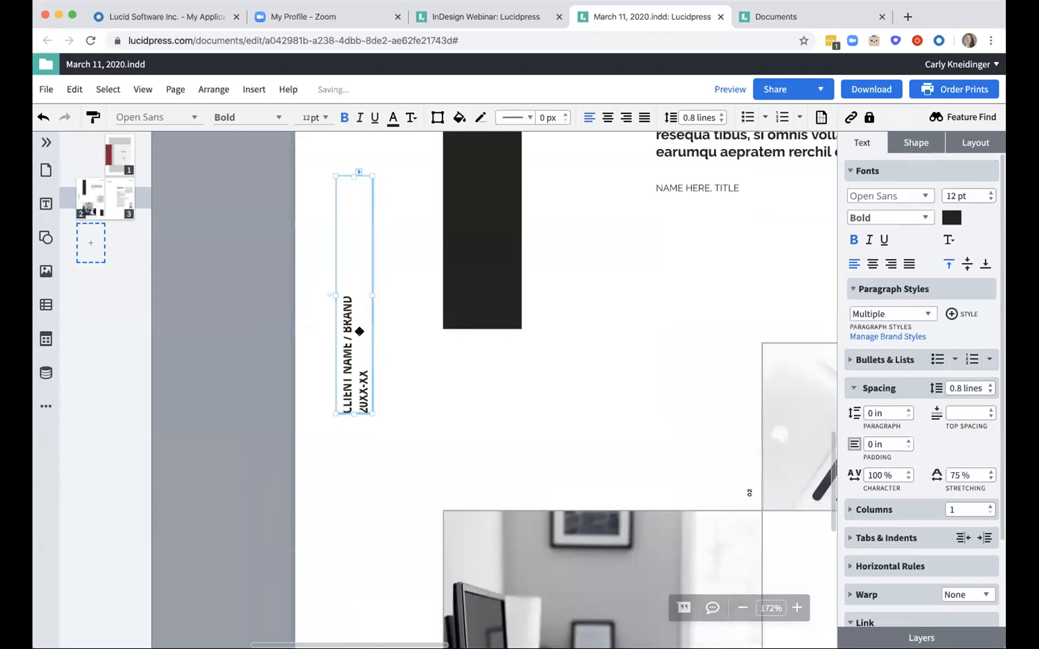
Keep the default font for the Company Name header on page 2.
{"action": "scroll", "coordinate": [441, 347], "scroll_direction": "up", "scroll_amount": 5}
{"action": "scroll", "coordinate": [441, 347], "scroll_direction": "right", "scroll_amount": 5}
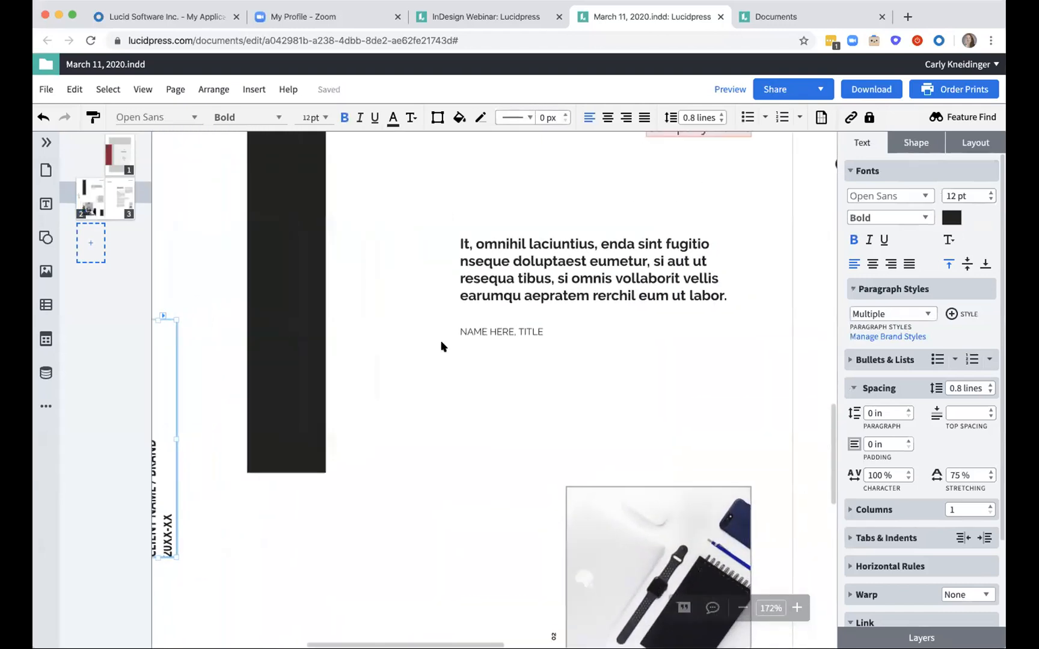
{"action": "scroll", "coordinate": [441, 347], "scroll_direction": "down", "scroll_amount": 5}
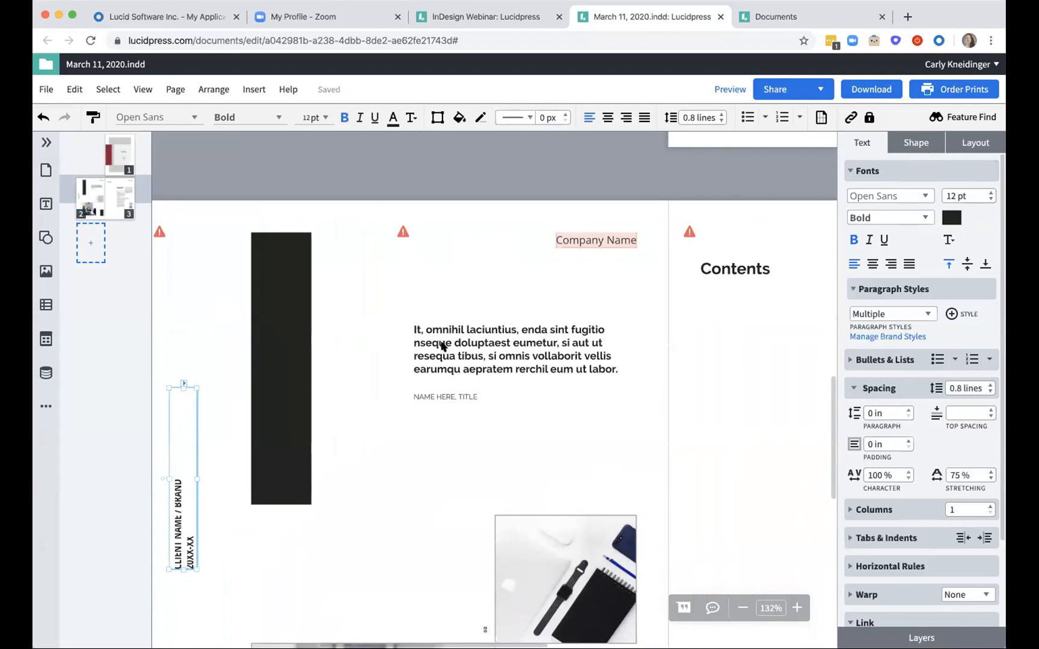
{"action": "scroll", "coordinate": [441, 346], "scroll_direction": "down", "scroll_amount": 2}
{"action": "scroll", "coordinate": [441, 346], "scroll_direction": "right", "scroll_amount": 5}
{"action": "scroll", "coordinate": [441, 346], "scroll_direction": "up", "scroll_amount": 4}
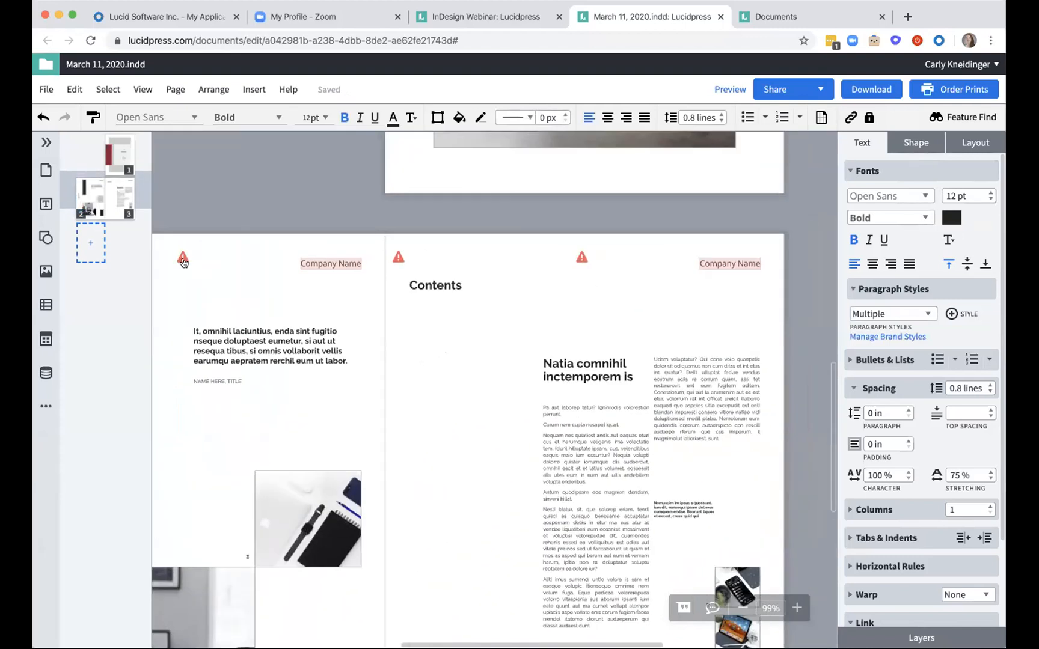
{"action": "left_click", "coordinate": [183, 259]}
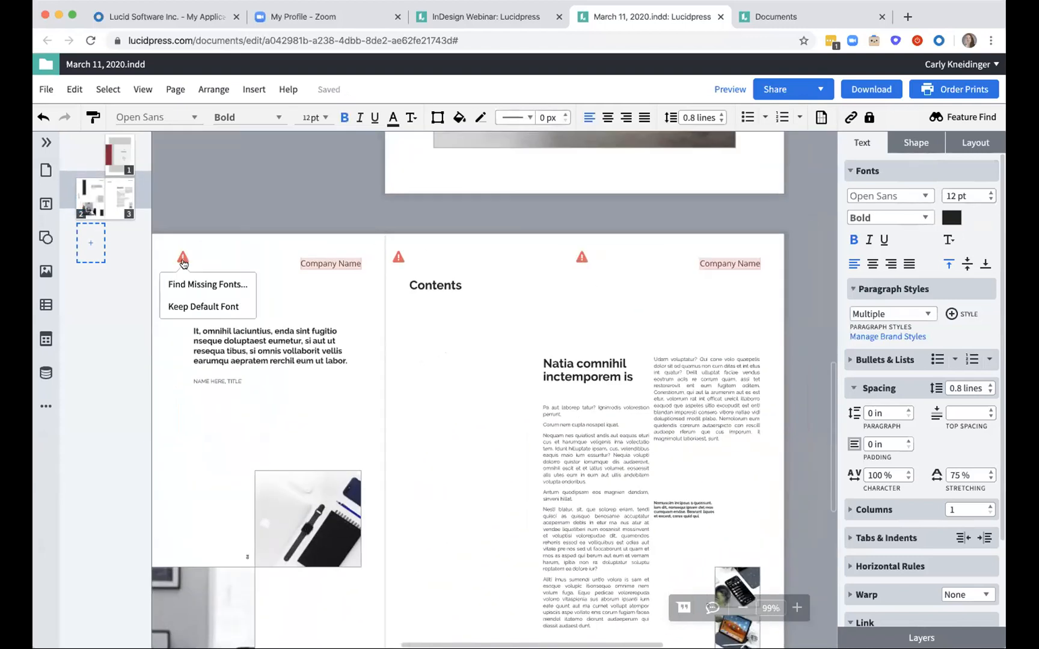
{"action": "left_click", "coordinate": [193, 291]}
{"action": "left_click", "coordinate": [741, 167]}
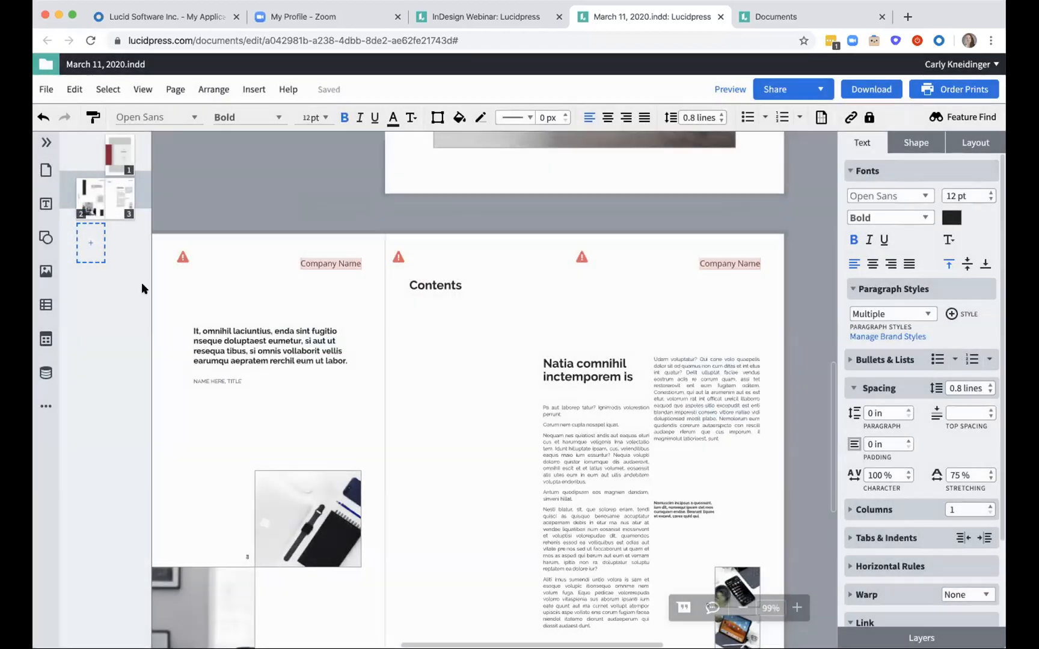
{"action": "left_click", "coordinate": [184, 257]}
{"action": "left_click", "coordinate": [192, 303]}
Look at the brand fonts available for the page 2 Company Name header and close the font list without choosing one.
{"action": "left_click", "coordinate": [330, 264]}
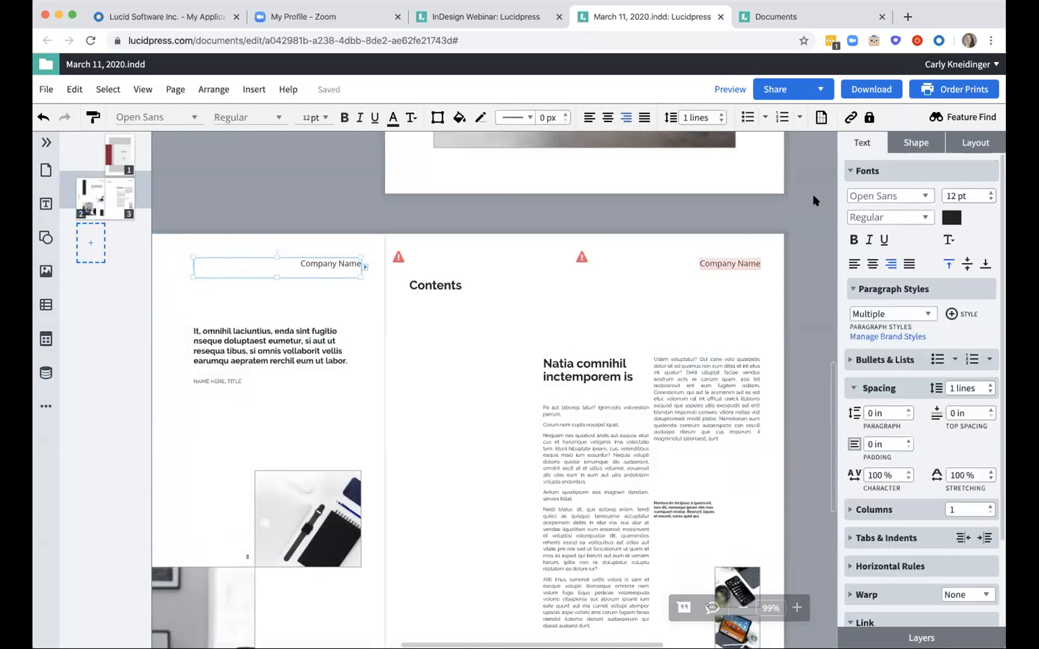
{"action": "left_click", "coordinate": [900, 202]}
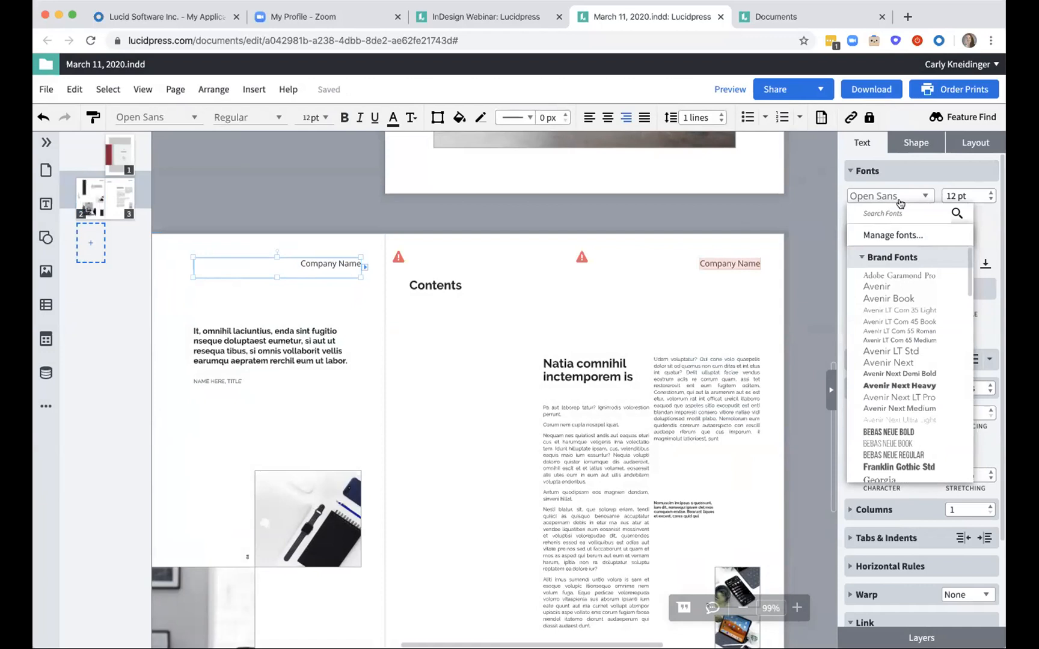
{"action": "left_click", "coordinate": [773, 239]}
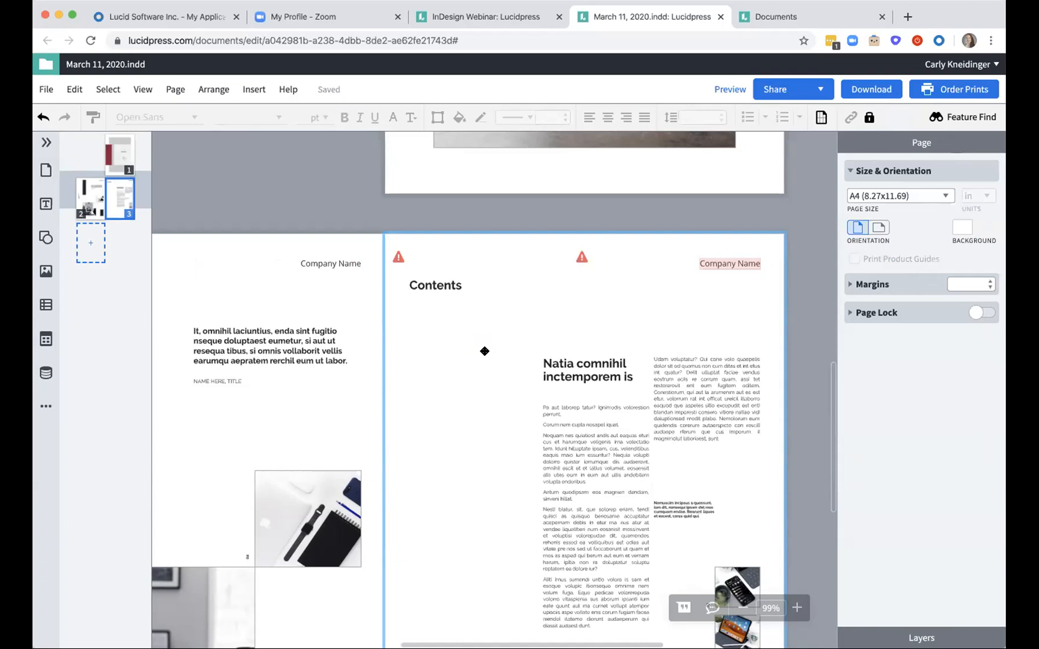
Lock the size and position and the content of the cover page's background photo, leaving its style unlocked.
{"action": "scroll", "coordinate": [484, 351], "scroll_direction": "up", "scroll_amount": 10}
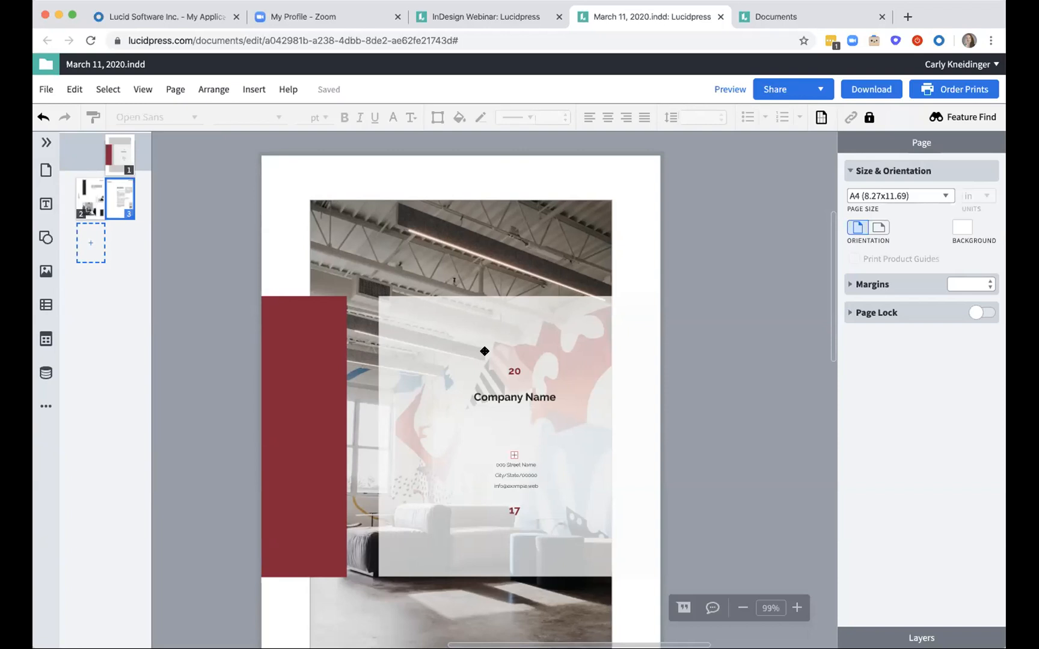
{"action": "left_click", "coordinate": [488, 229]}
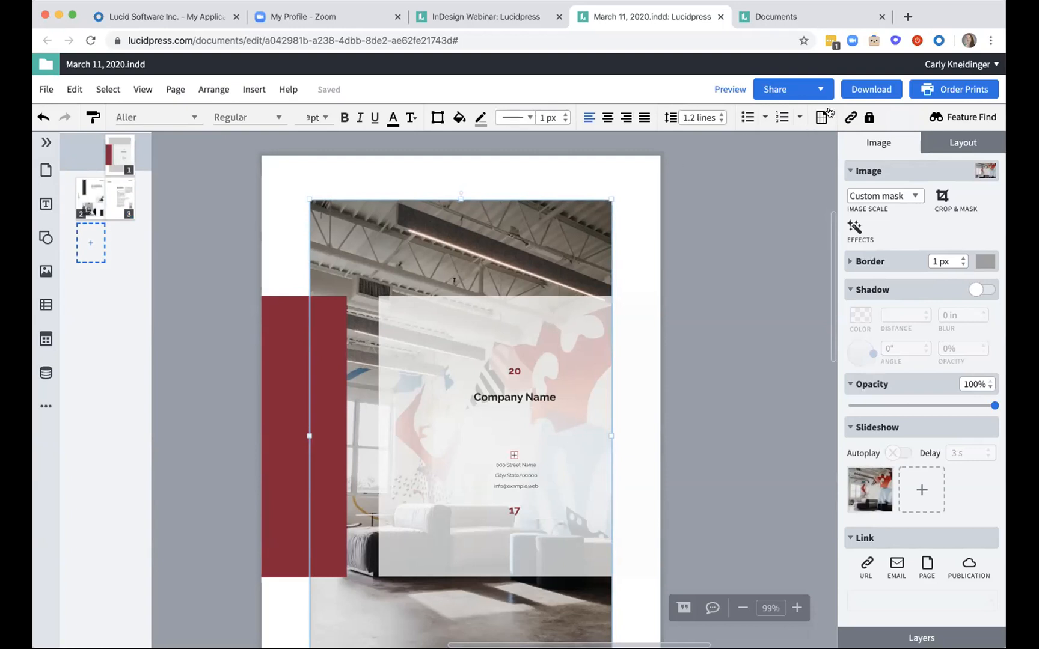
{"action": "left_click", "coordinate": [868, 119]}
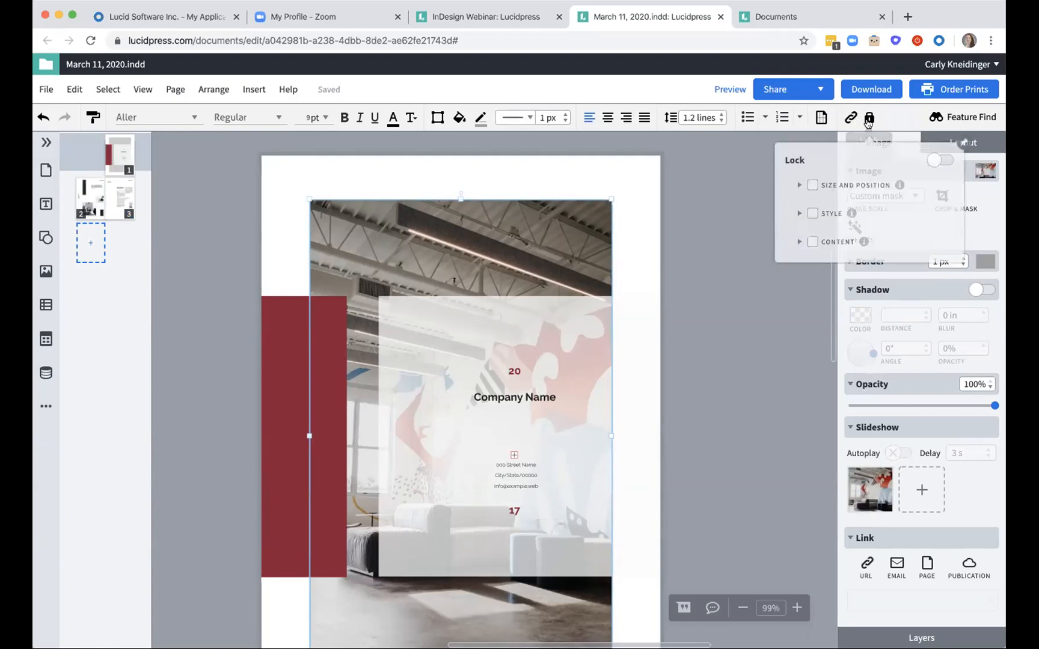
{"action": "left_click", "coordinate": [812, 187]}
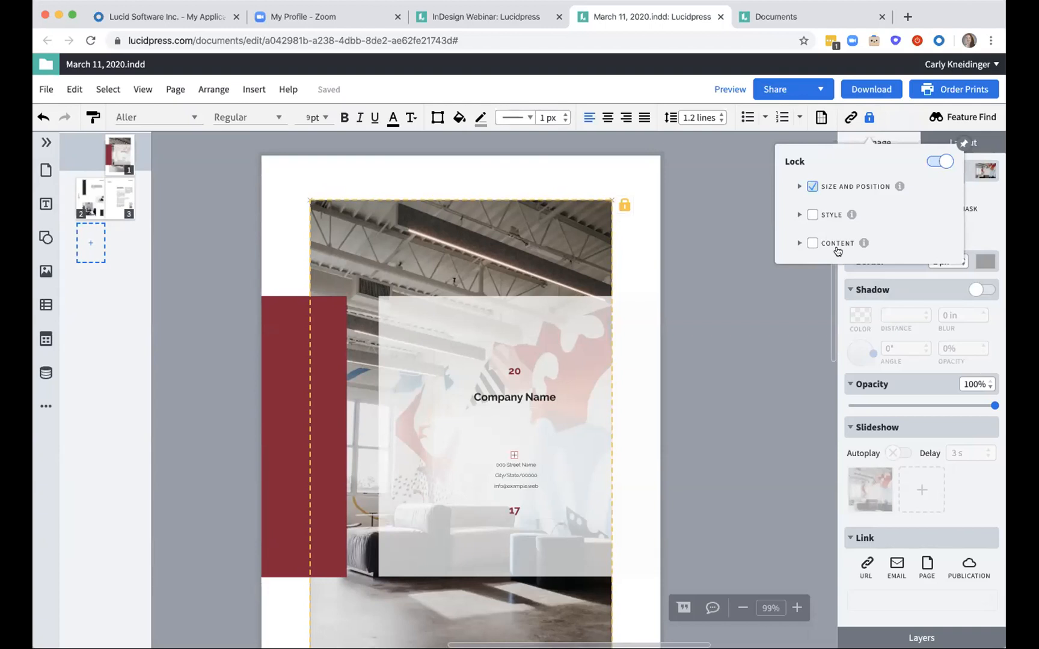
{"action": "left_click", "coordinate": [810, 188]}
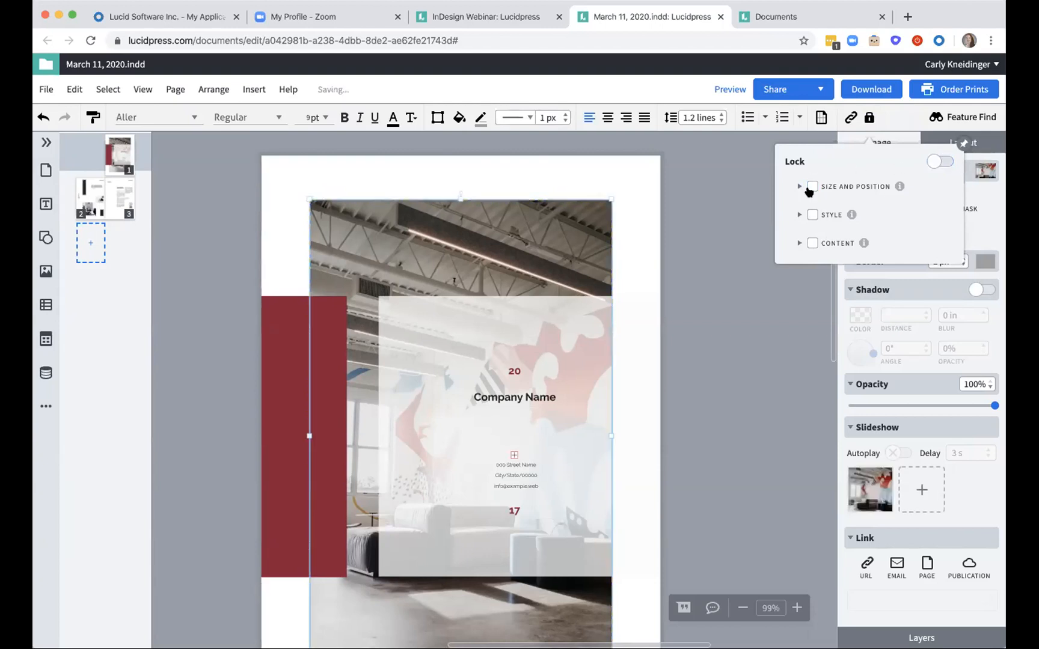
{"action": "left_click", "coordinate": [939, 162]}
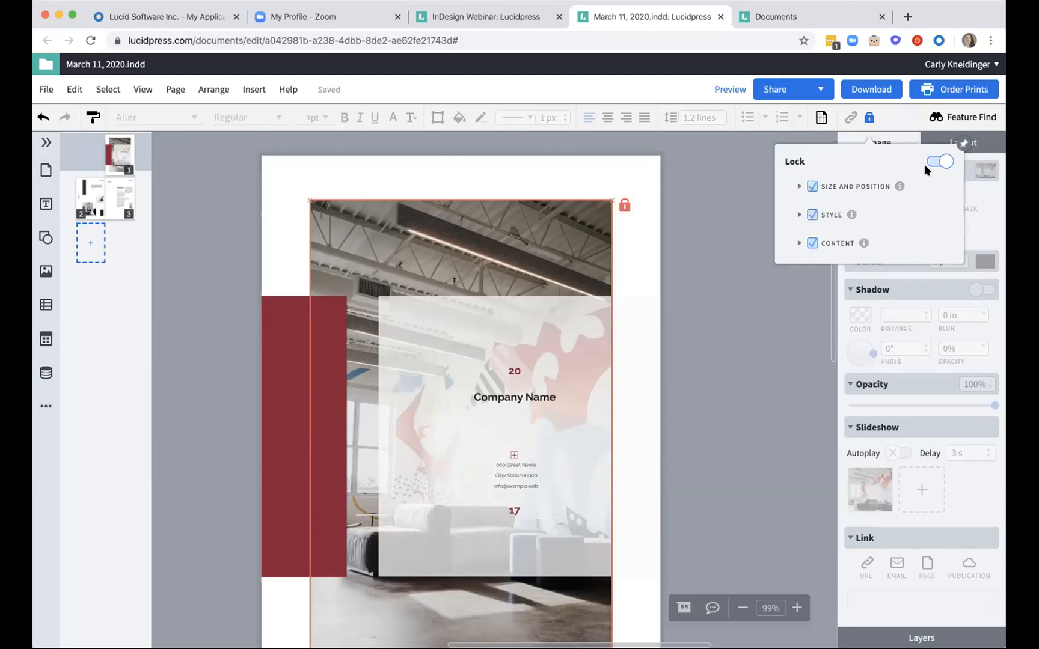
{"action": "left_click", "coordinate": [811, 187]}
{"action": "left_click", "coordinate": [812, 187]}
{"action": "left_click", "coordinate": [813, 214]}
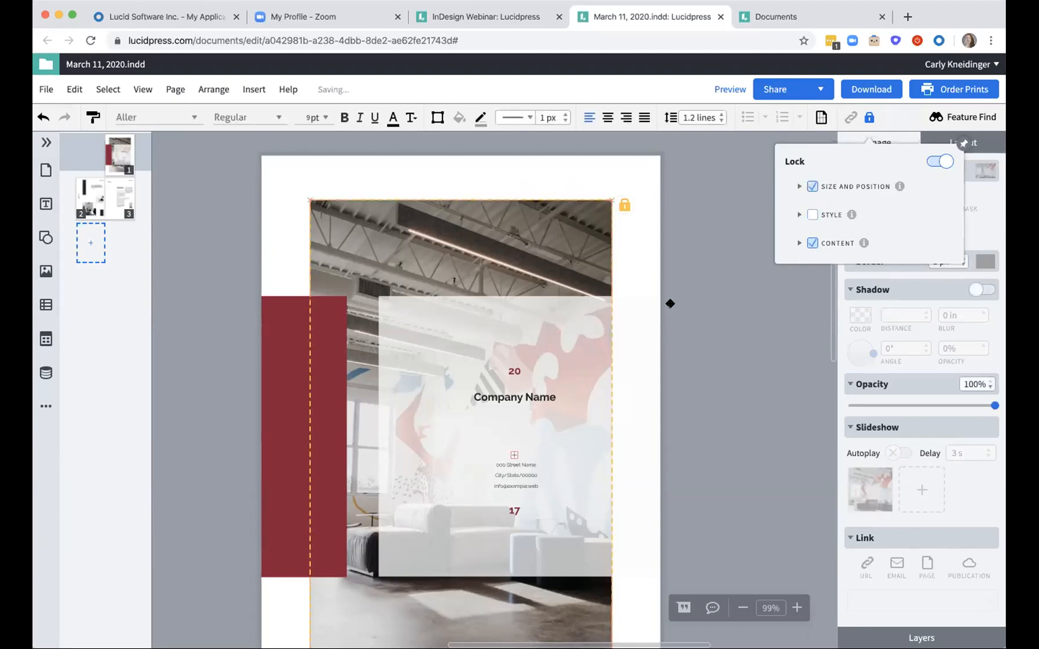
Fully lock the Company Name text on the cover, including size and position, style and content, and deselect it.
{"action": "scroll", "coordinate": [603, 378], "scroll_direction": "down", "scroll_amount": 10}
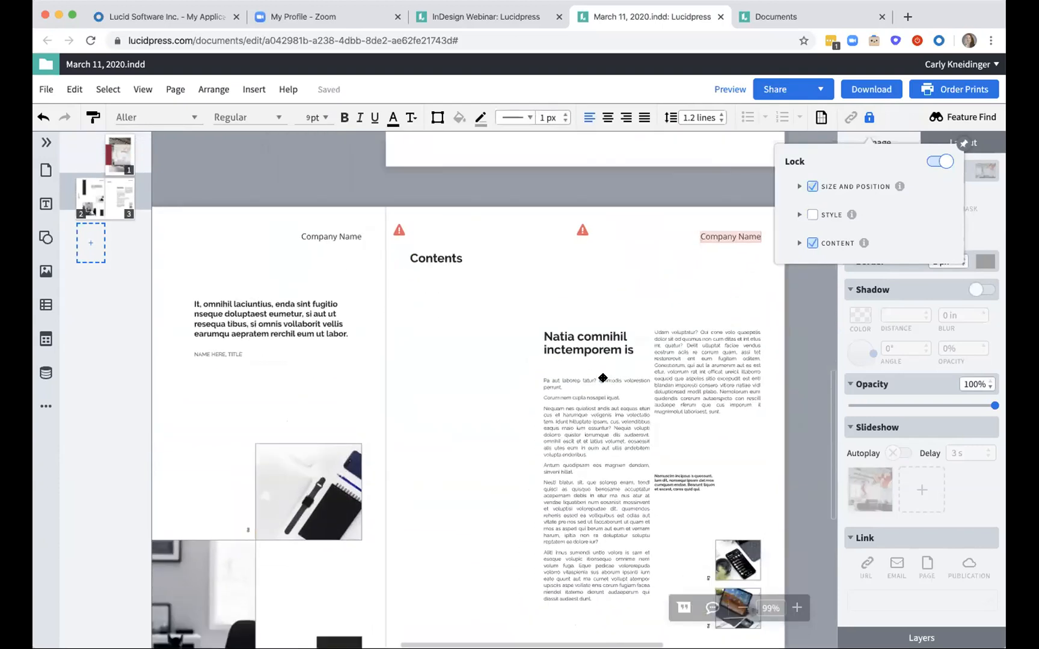
{"action": "scroll", "coordinate": [603, 378], "scroll_direction": "left", "scroll_amount": 3}
{"action": "scroll", "coordinate": [604, 377], "scroll_direction": "up", "scroll_amount": 10}
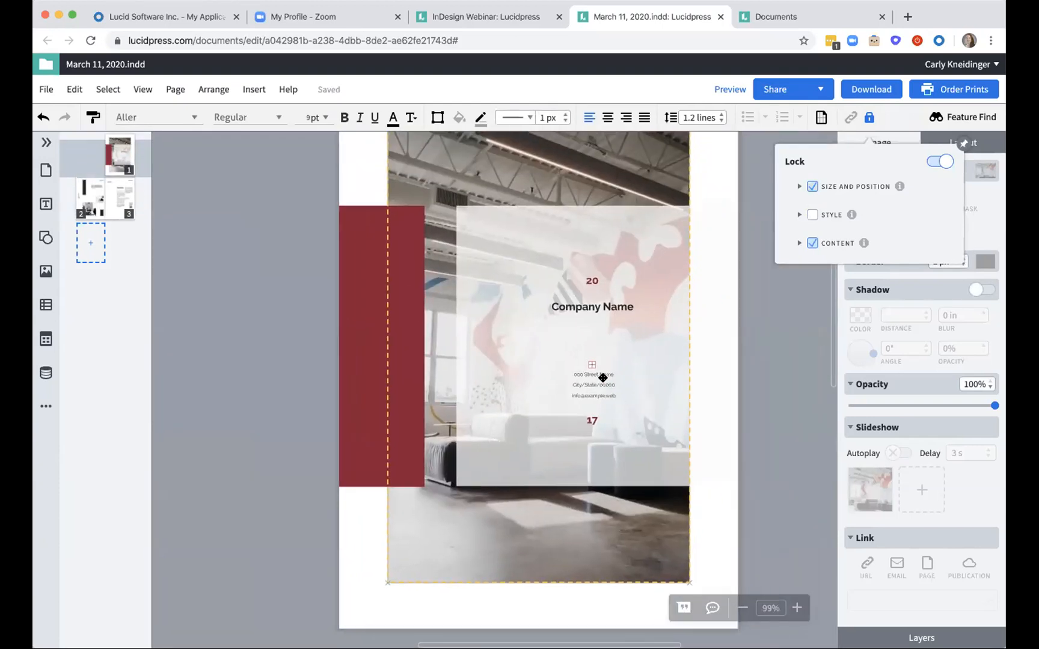
{"action": "scroll", "coordinate": [603, 378], "scroll_direction": "up", "scroll_amount": 2}
{"action": "left_click", "coordinate": [583, 354]}
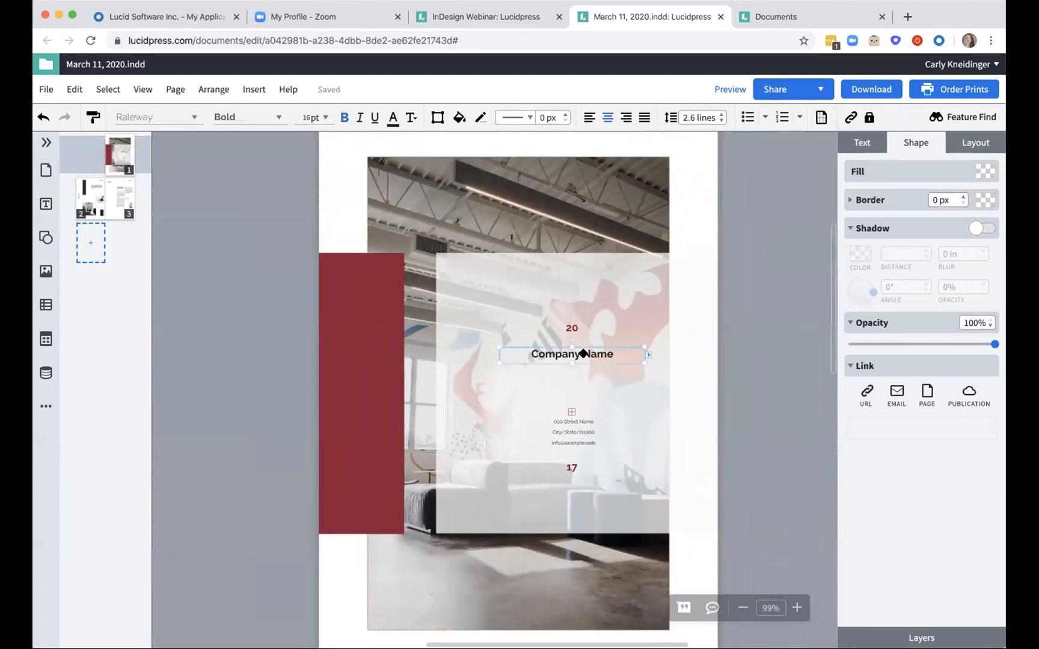
{"action": "scroll", "coordinate": [579, 427], "scroll_direction": "up", "scroll_amount": 3}
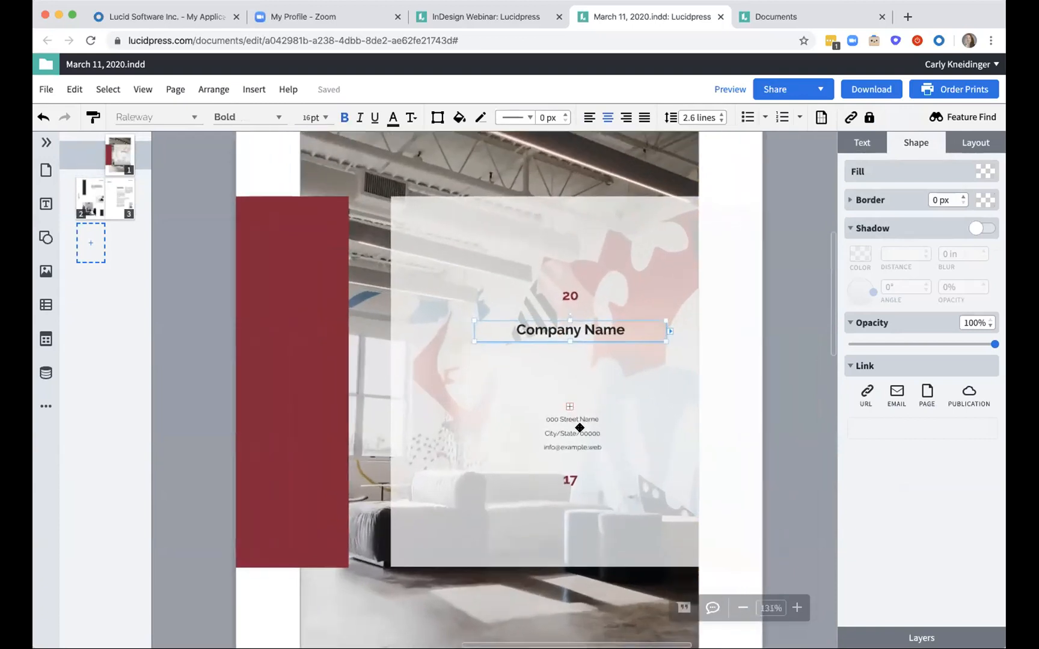
{"action": "scroll", "coordinate": [579, 428], "scroll_direction": "up", "scroll_amount": 4}
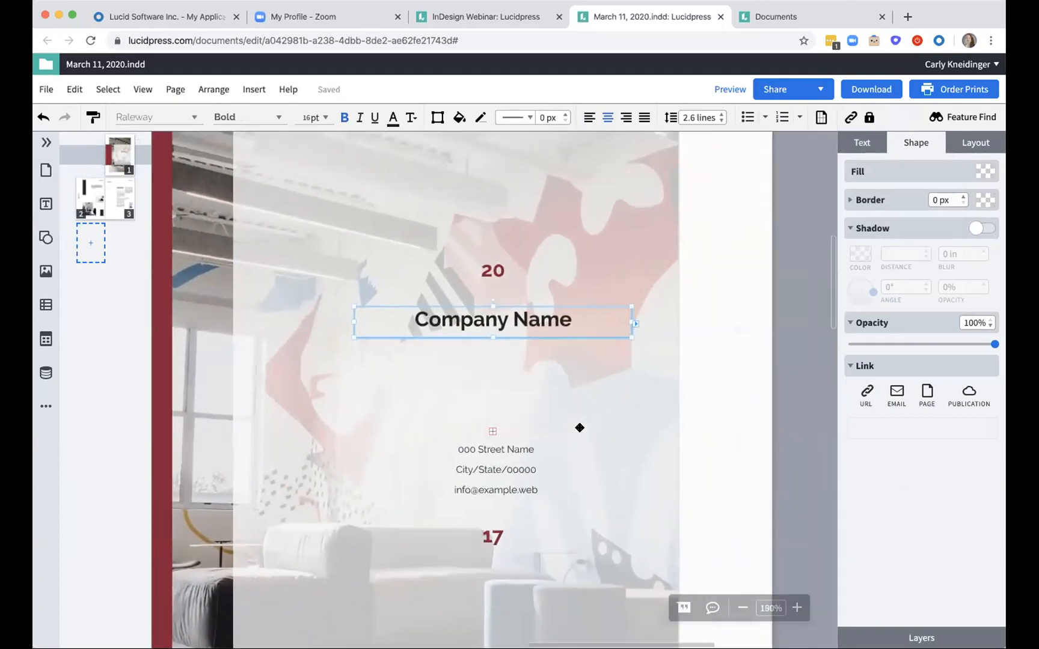
{"action": "left_click", "coordinate": [869, 118]}
{"action": "left_click", "coordinate": [940, 161]}
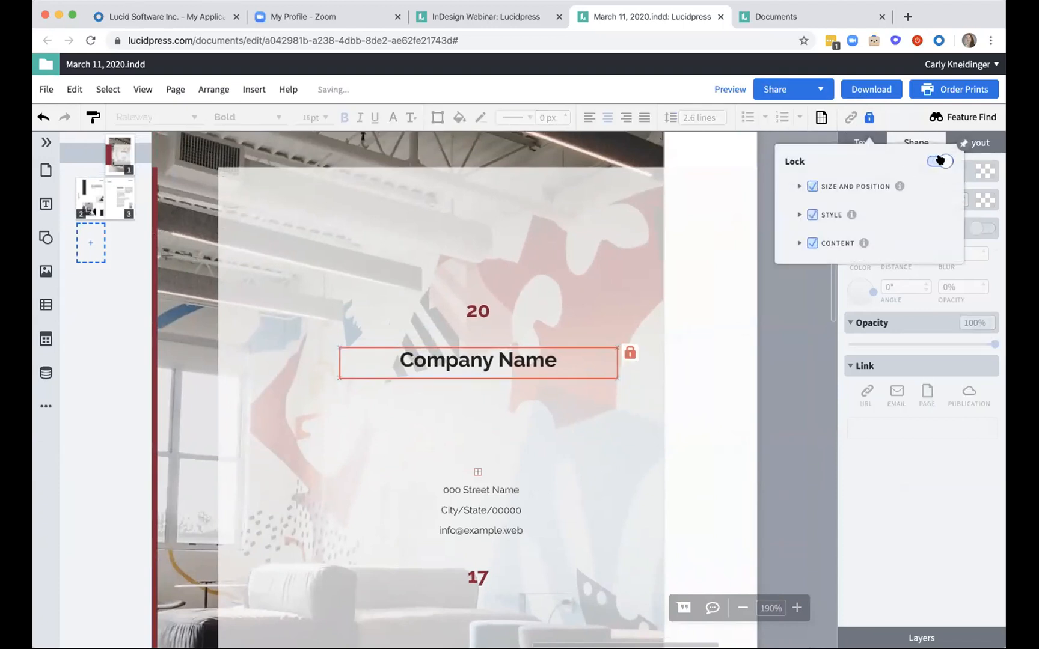
{"action": "left_click", "coordinate": [736, 415]}
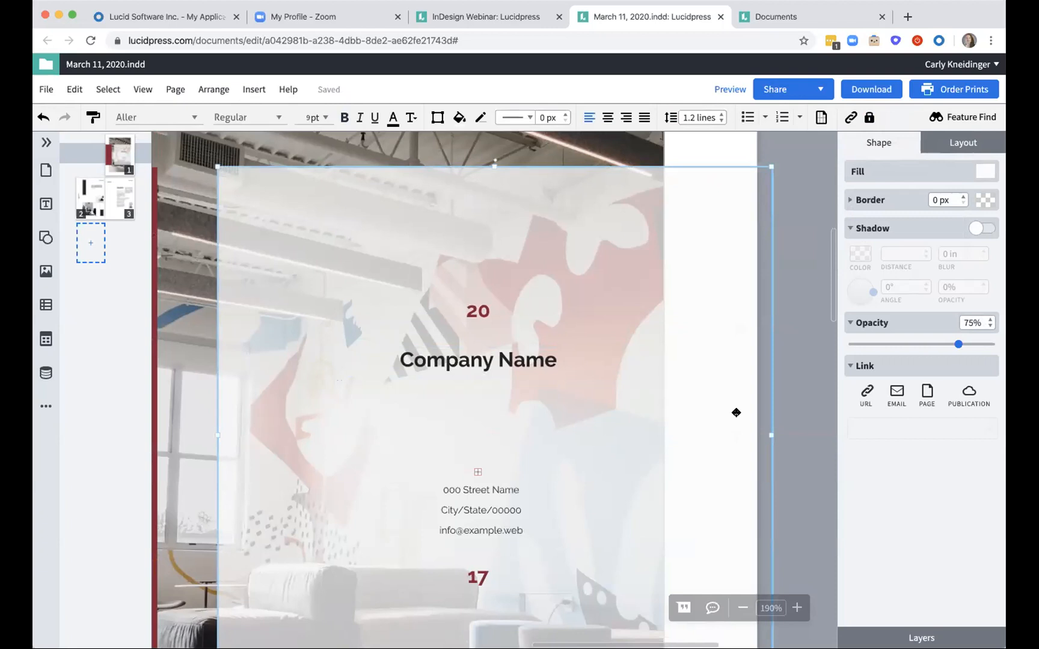
{"action": "left_click", "coordinate": [799, 288]}
Show the document's locking restrictions and check the lock details of the cover photo.
{"action": "scroll", "coordinate": [636, 297], "scroll_direction": "up", "scroll_amount": 5}
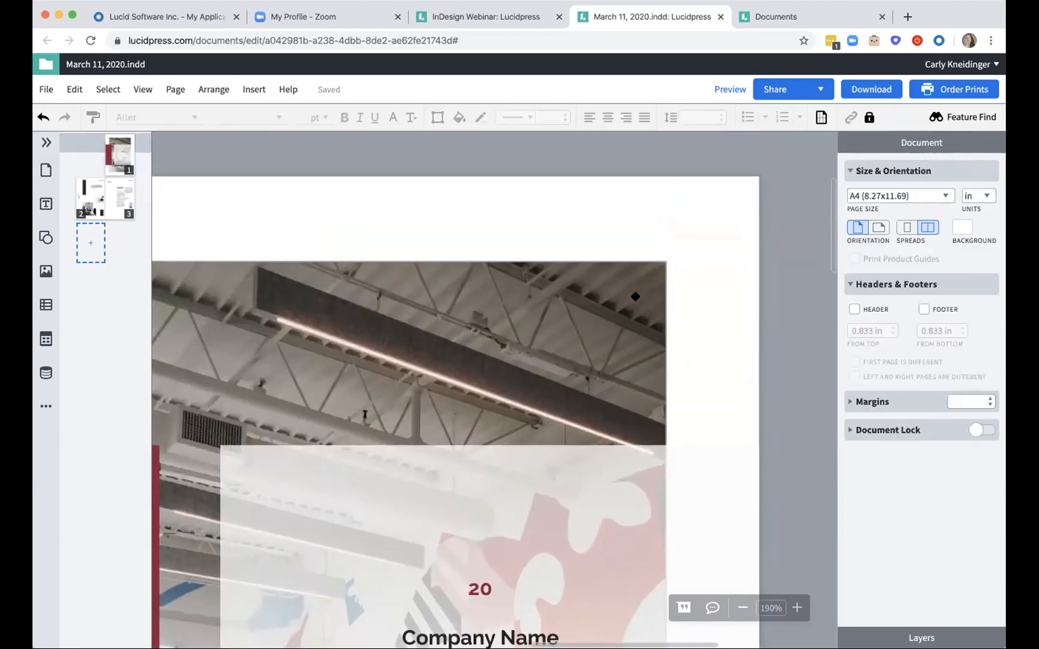
{"action": "scroll", "coordinate": [635, 296], "scroll_direction": "down", "scroll_amount": 3}
{"action": "scroll", "coordinate": [636, 296], "scroll_direction": "down", "scroll_amount": 2}
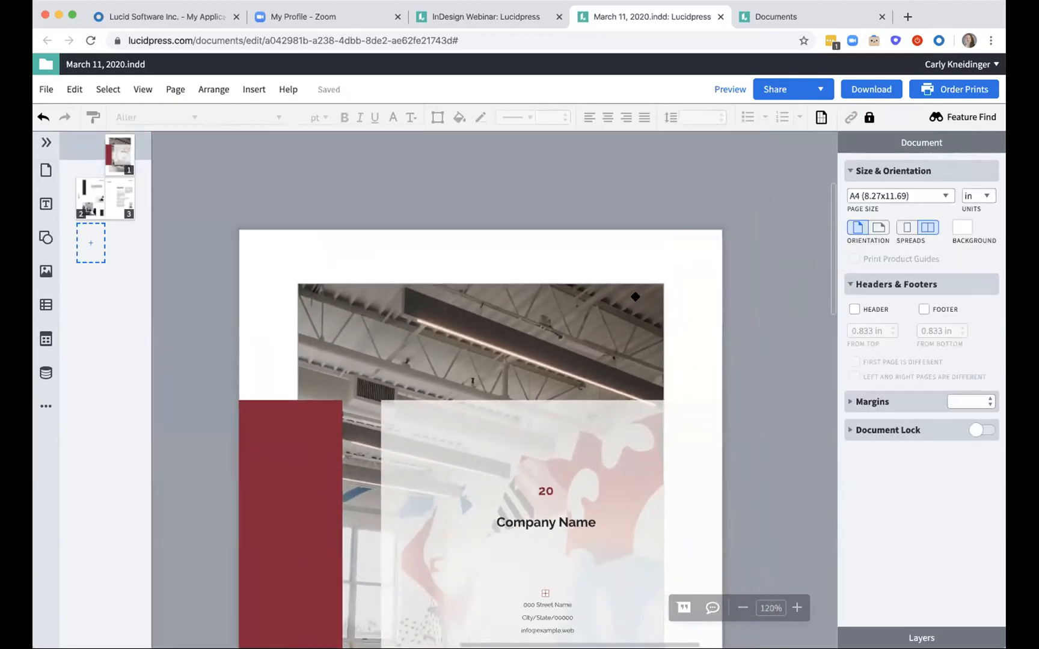
{"action": "left_click", "coordinate": [142, 88]}
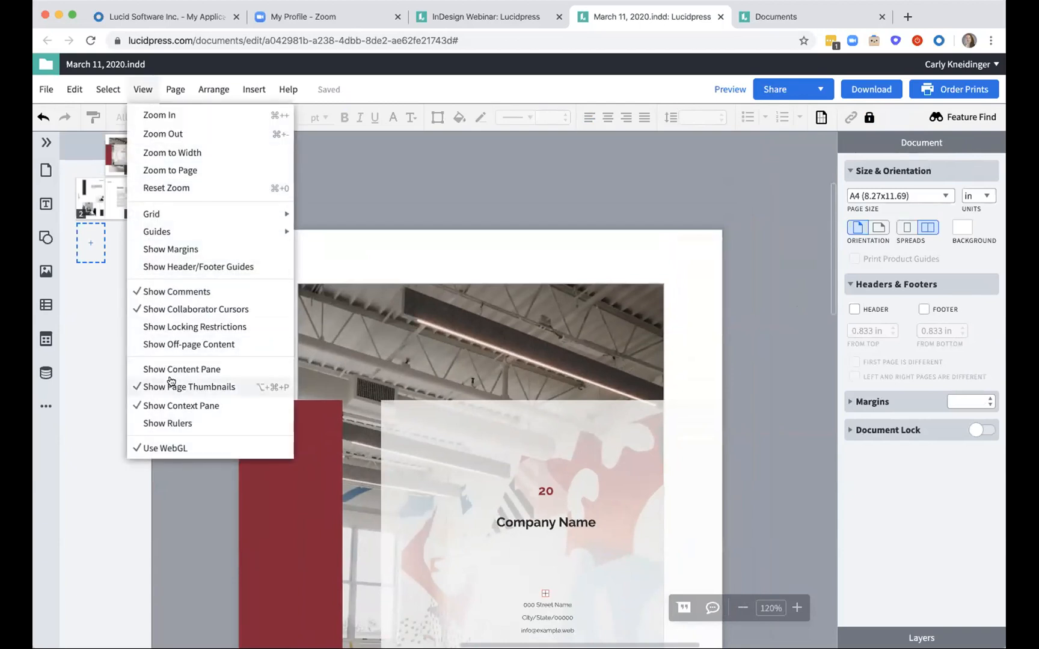
{"action": "left_click", "coordinate": [171, 328]}
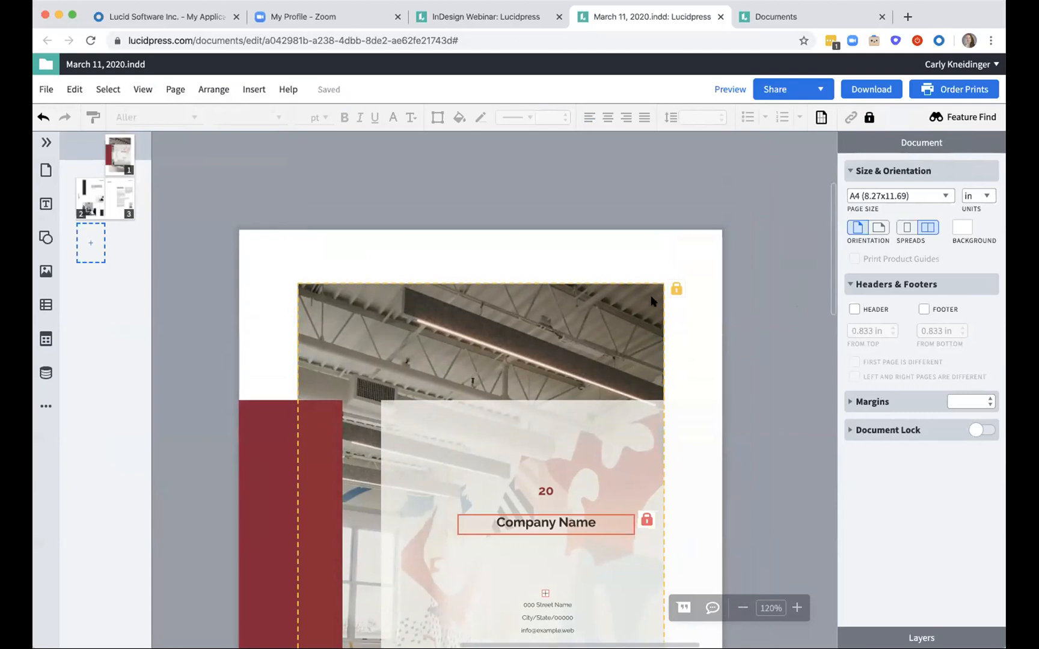
{"action": "mouse_move", "coordinate": [677, 291]}
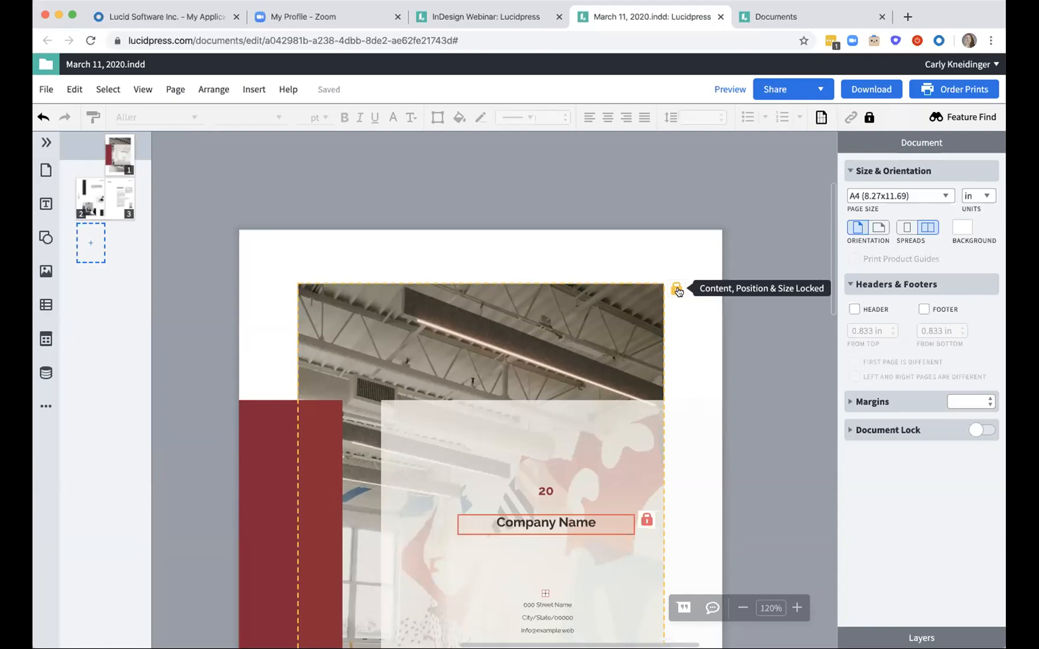
{"action": "scroll", "coordinate": [552, 475], "scroll_direction": "down", "scroll_amount": 5}
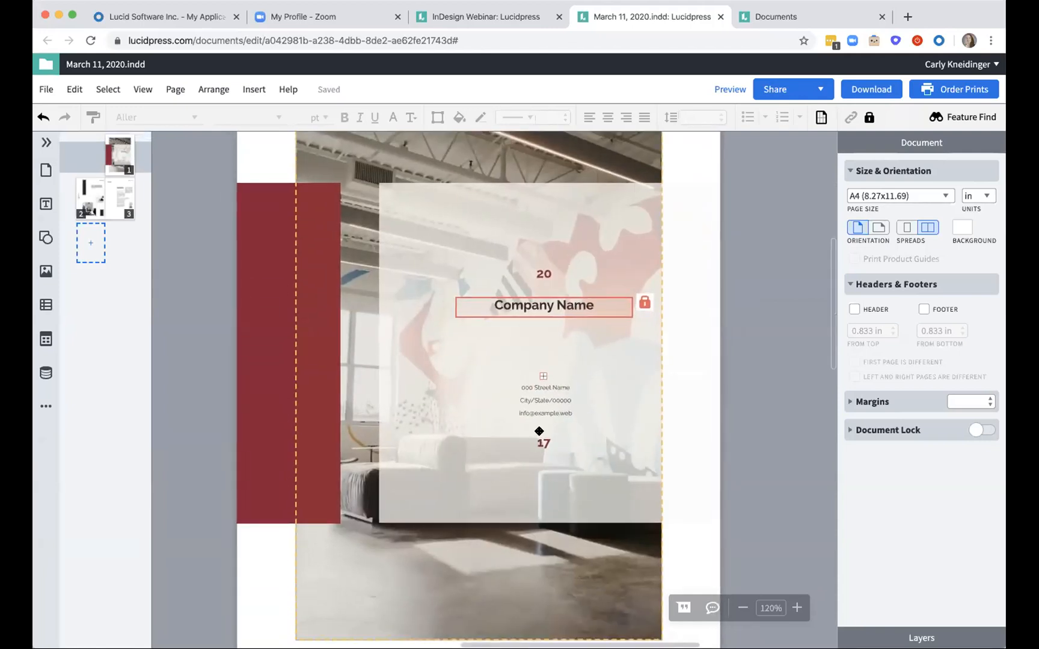
Open the unlocked address and email text on the cover for editing, and leave it by selecting the translucent panel behind it.
{"action": "scroll", "coordinate": [539, 431], "scroll_direction": "up", "scroll_amount": 5}
{"action": "left_click", "coordinate": [539, 400]}
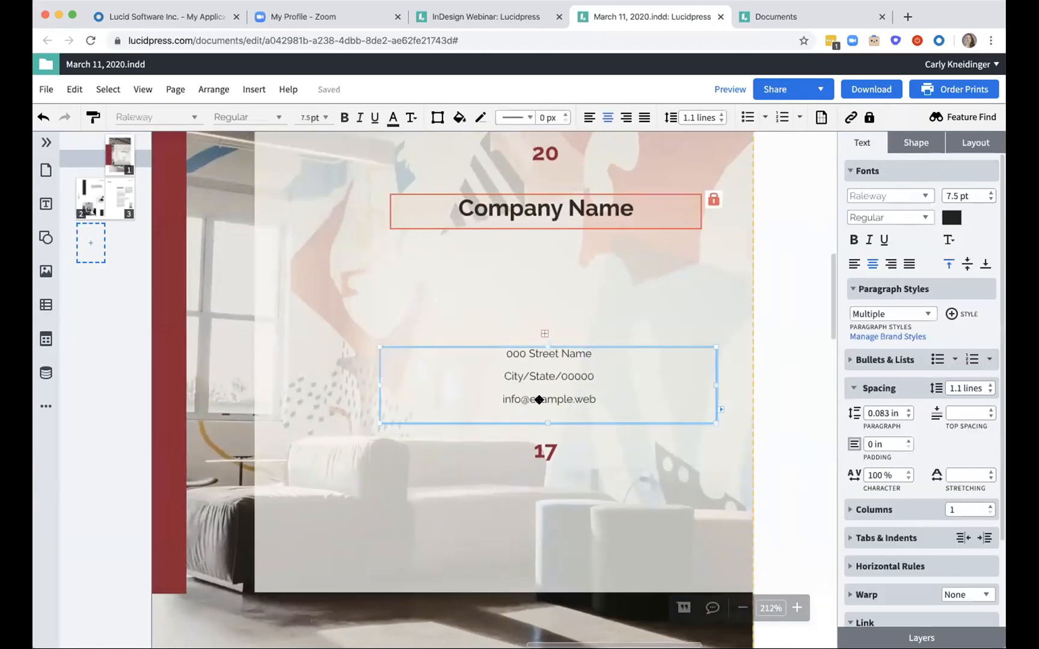
{"action": "left_click", "coordinate": [538, 400]}
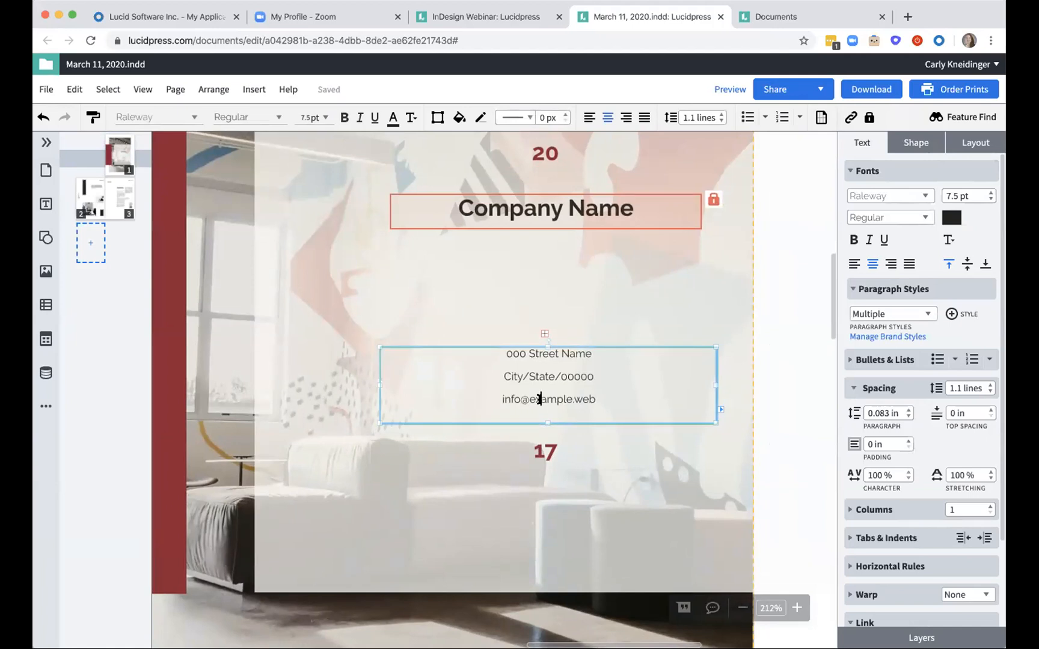
{"action": "left_click", "coordinate": [769, 359]}
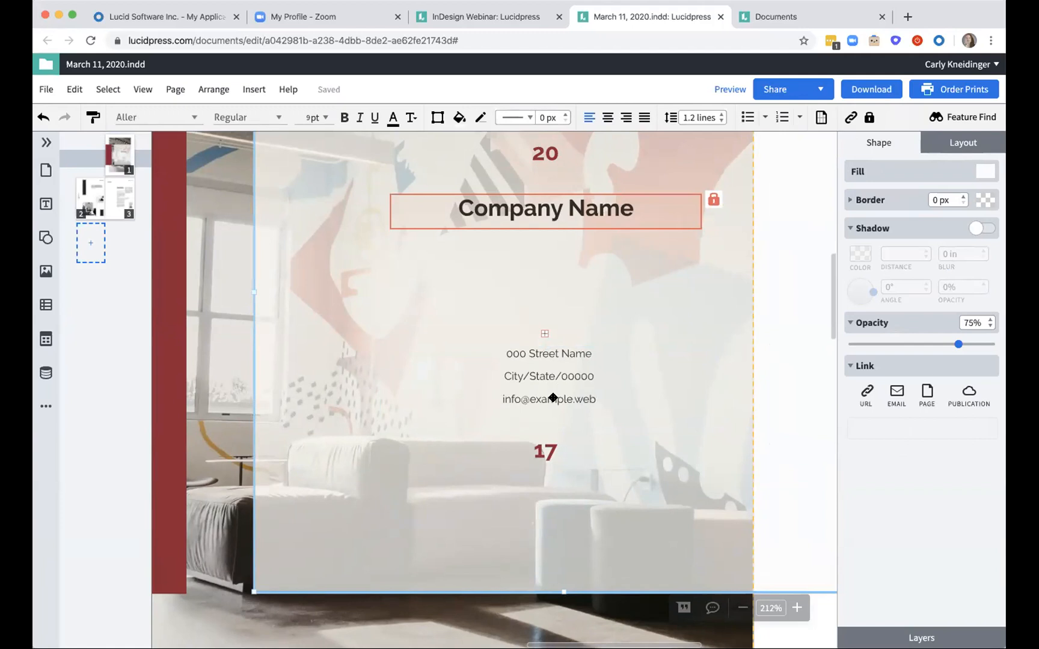
Draft a comment on the cover's address text block that tags a teammate with "Please unlock", and leave it without posting.
{"action": "left_click", "coordinate": [553, 397]}
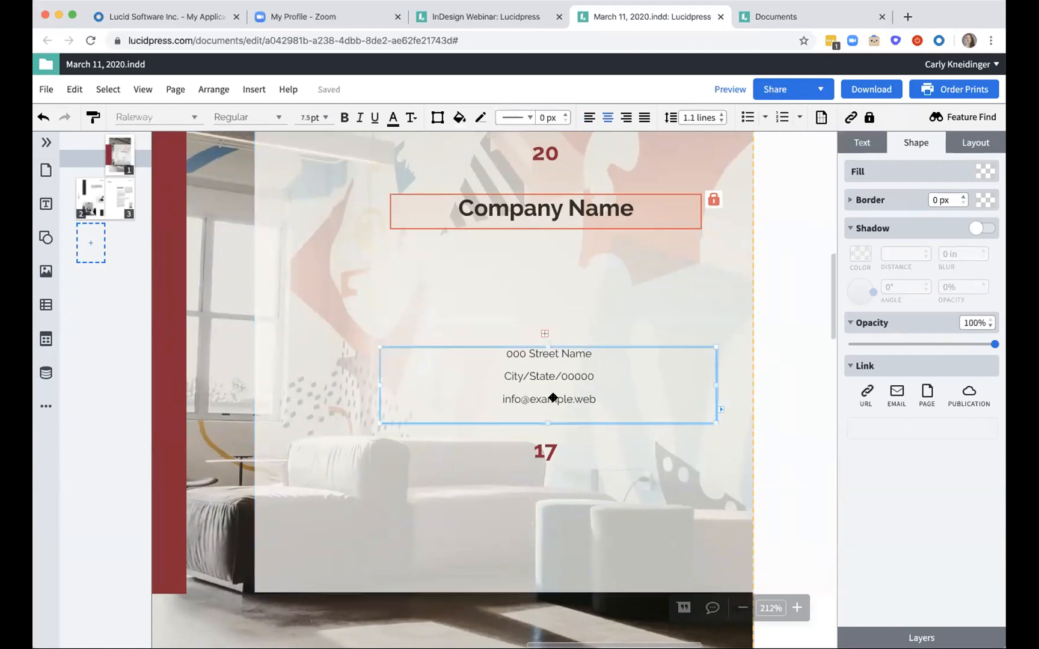
{"action": "left_click", "coordinate": [682, 608]}
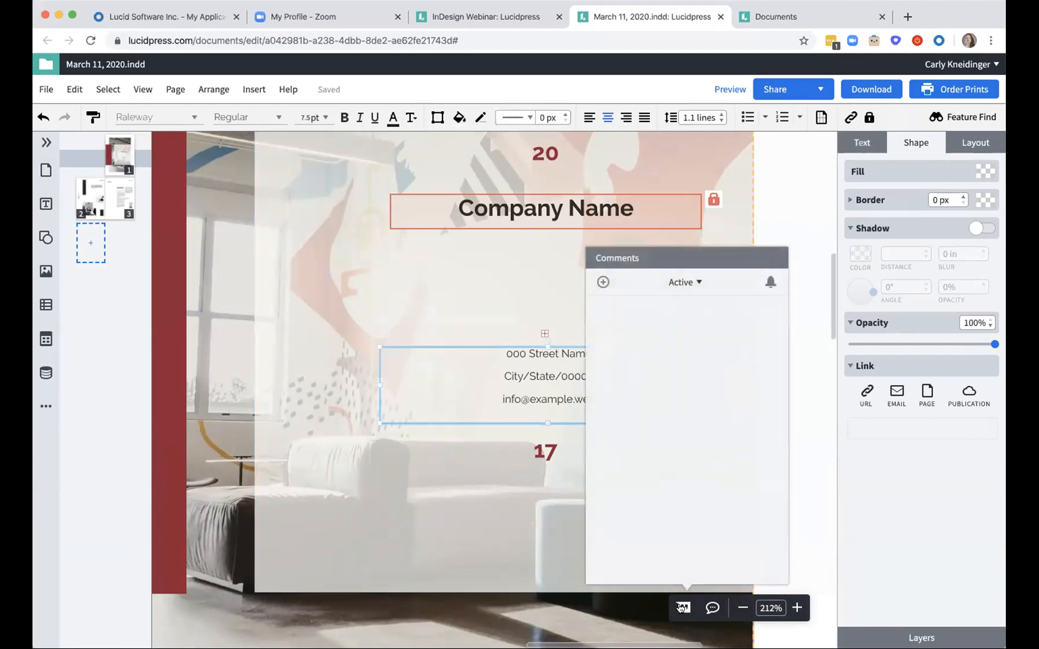
{"action": "left_click", "coordinate": [603, 282]}
{"action": "type", "text": "@"}
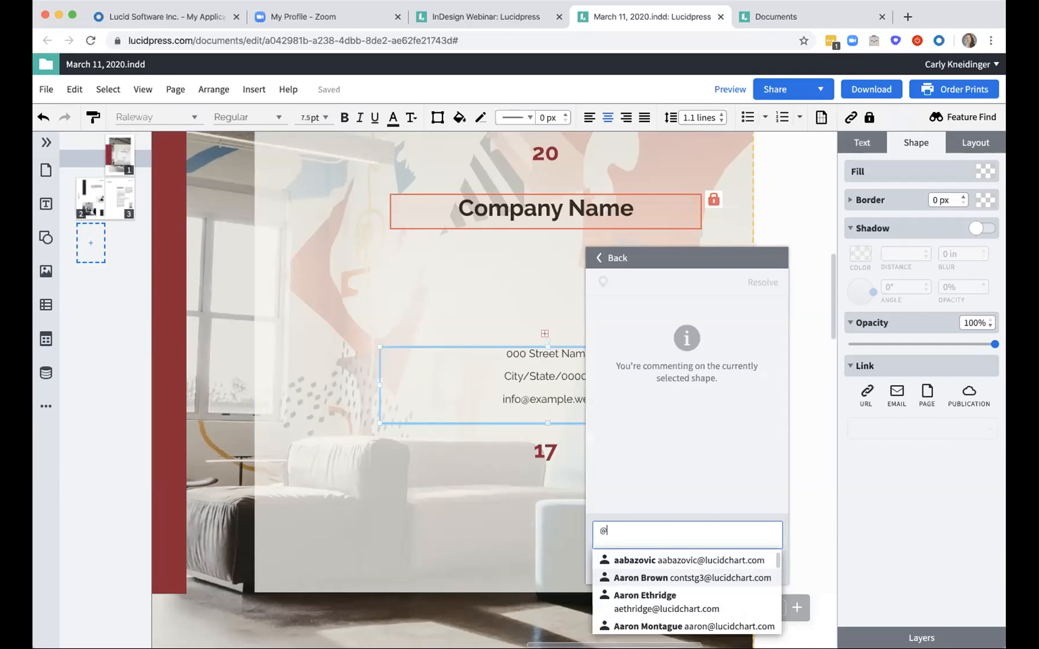
{"action": "key", "text": "Return"}
{"action": "type", "text": "Please unlock"}
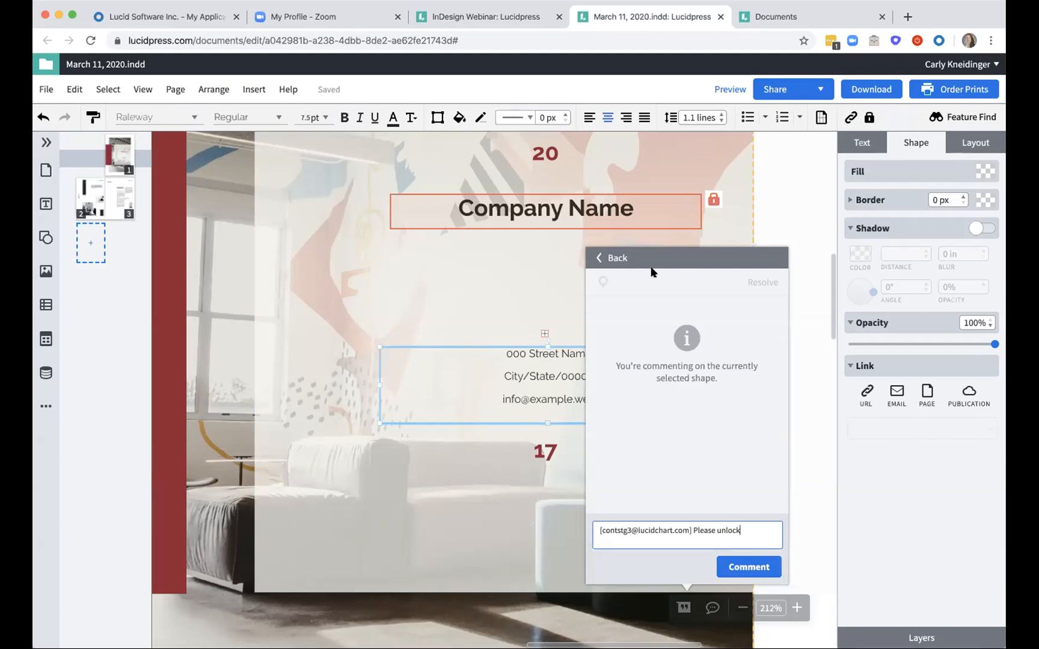
{"action": "left_click", "coordinate": [600, 261]}
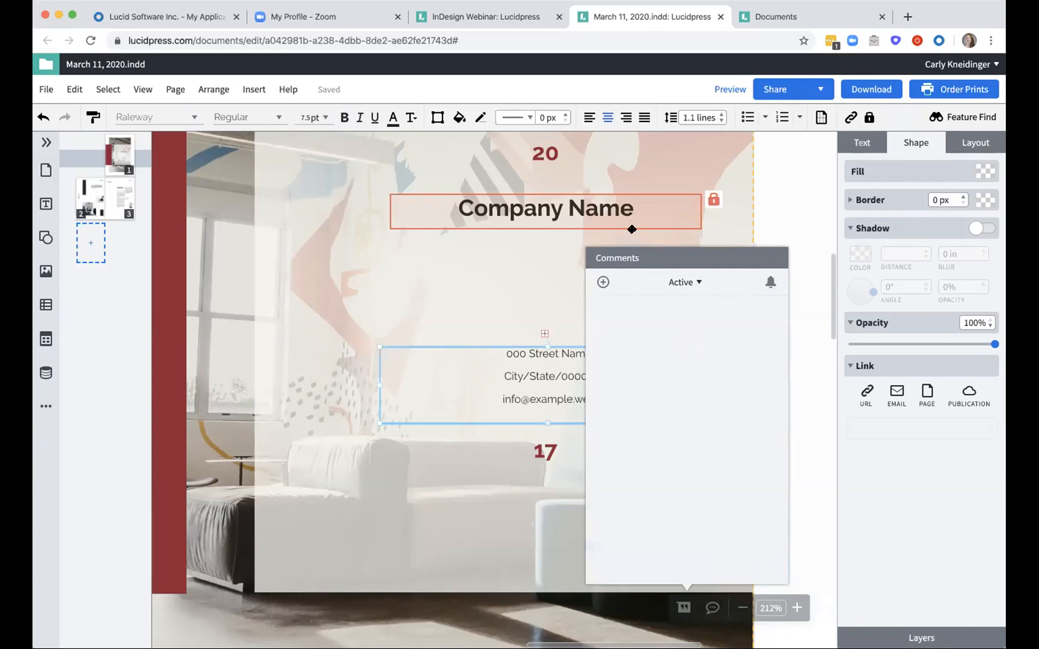
{"action": "left_click", "coordinate": [768, 204]}
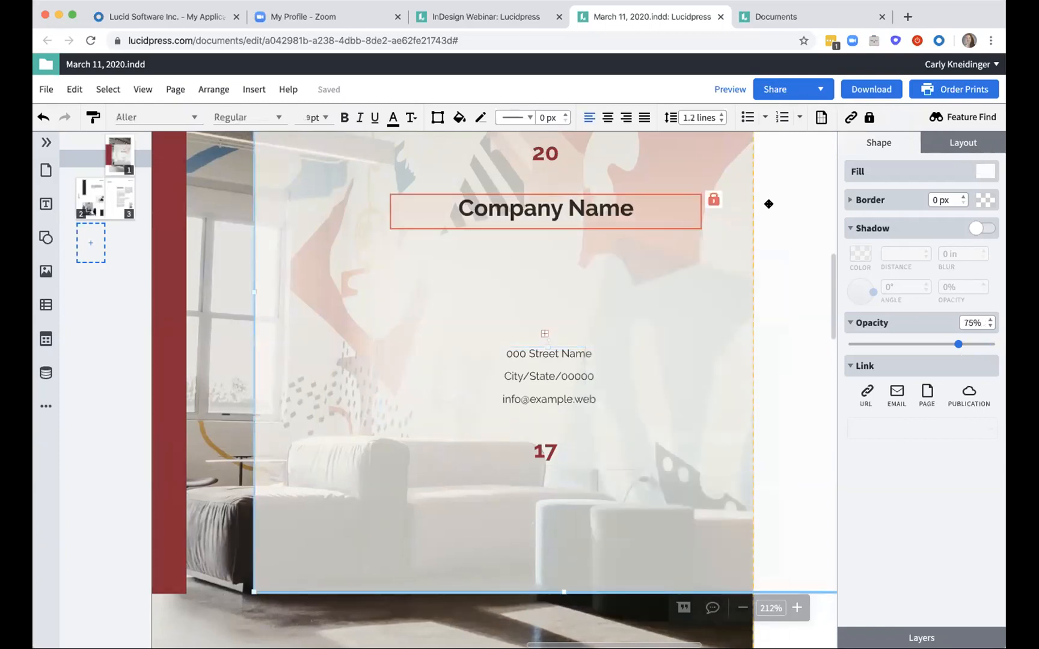
Add the note "Only use this folder." to the locked cover photo and deselect the photo.
{"action": "scroll", "coordinate": [768, 204], "scroll_direction": "up", "scroll_amount": 10}
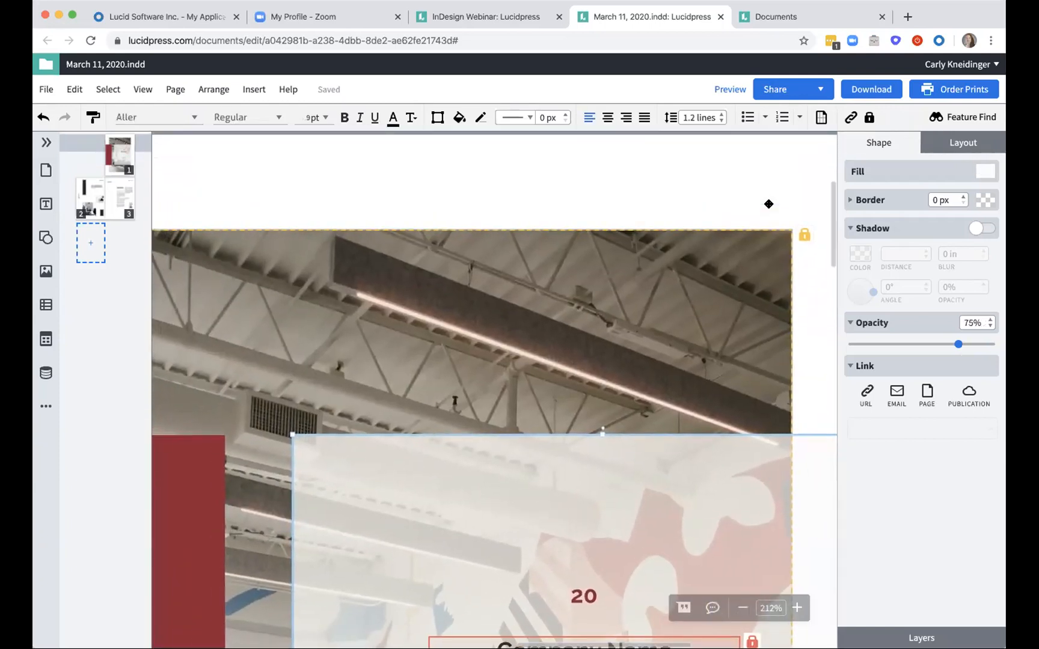
{"action": "scroll", "coordinate": [768, 204], "scroll_direction": "up", "scroll_amount": 1}
{"action": "left_click", "coordinate": [644, 274]}
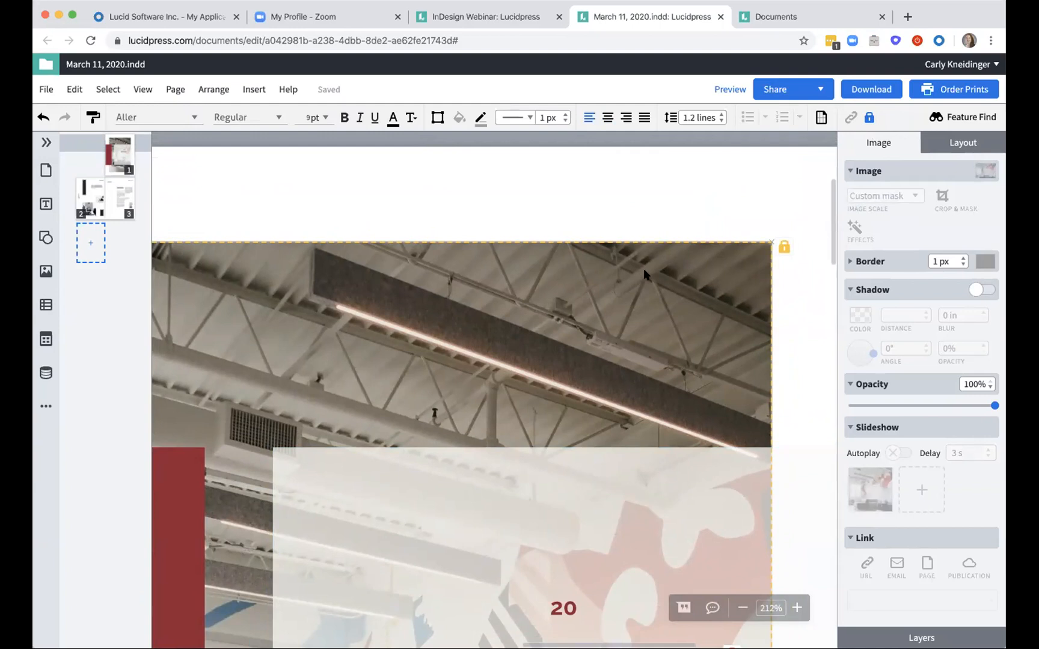
{"action": "right_click", "coordinate": [645, 274]}
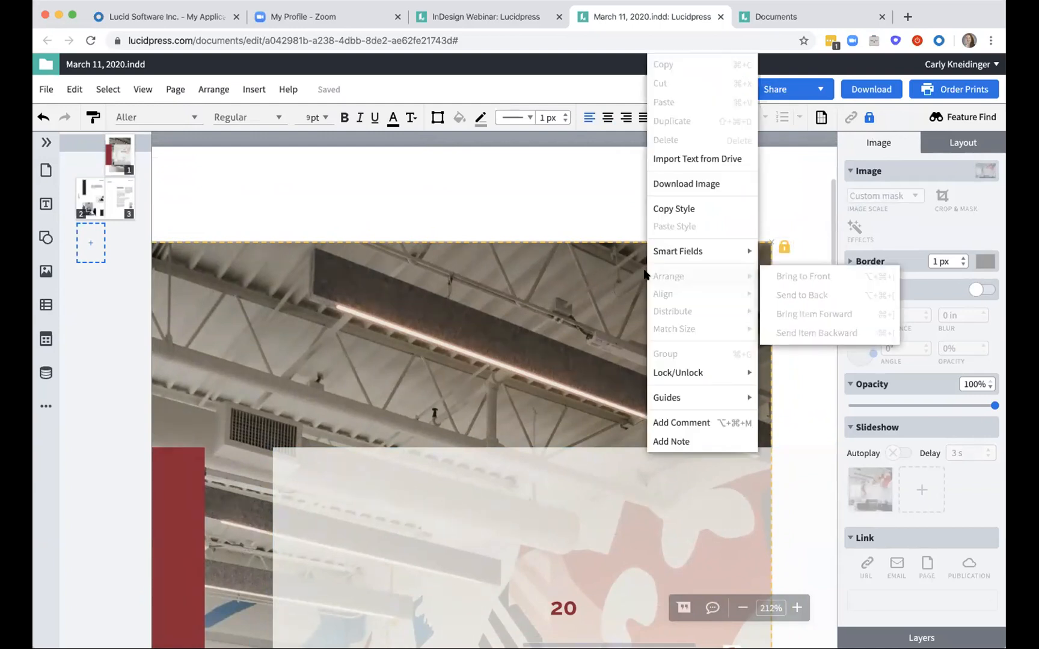
{"action": "left_click", "coordinate": [667, 442]}
{"action": "type", "text": "Only use this folder."}
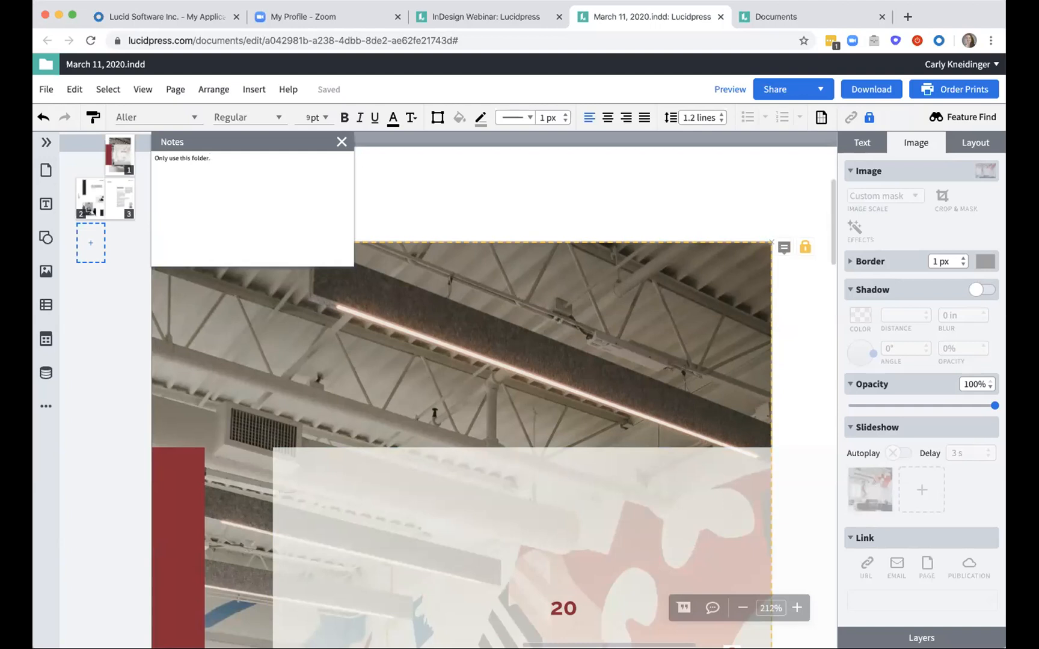
{"action": "left_click", "coordinate": [712, 215]}
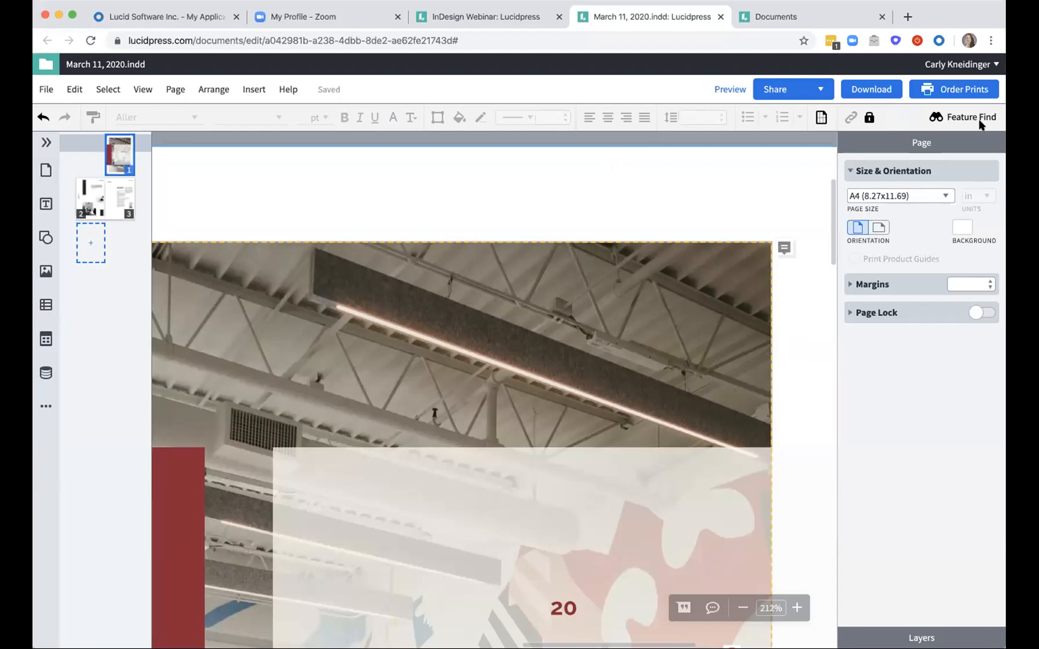
Search Feature Find for "locking" and close the search without choosing an entry.
{"action": "left_click", "coordinate": [939, 117]}
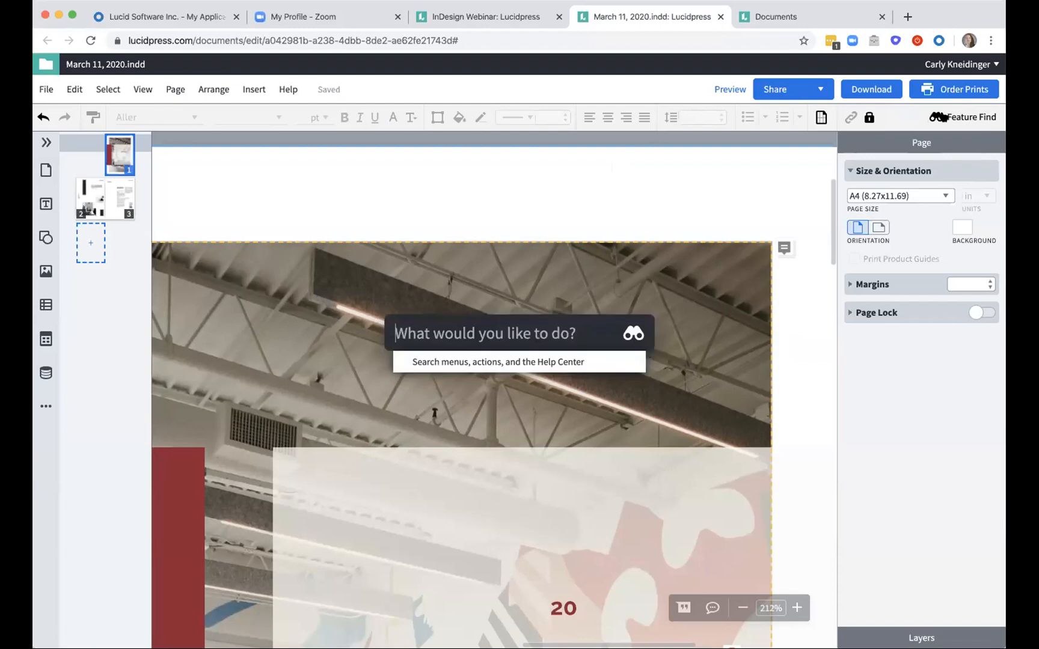
{"action": "type", "text": "locking"}
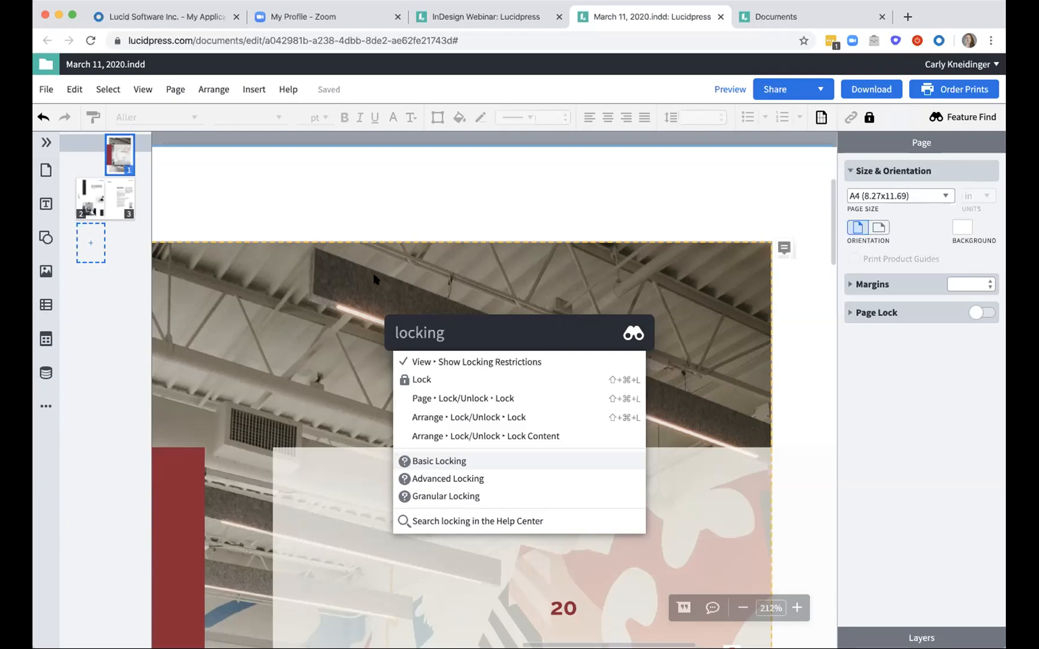
{"action": "left_click", "coordinate": [383, 211]}
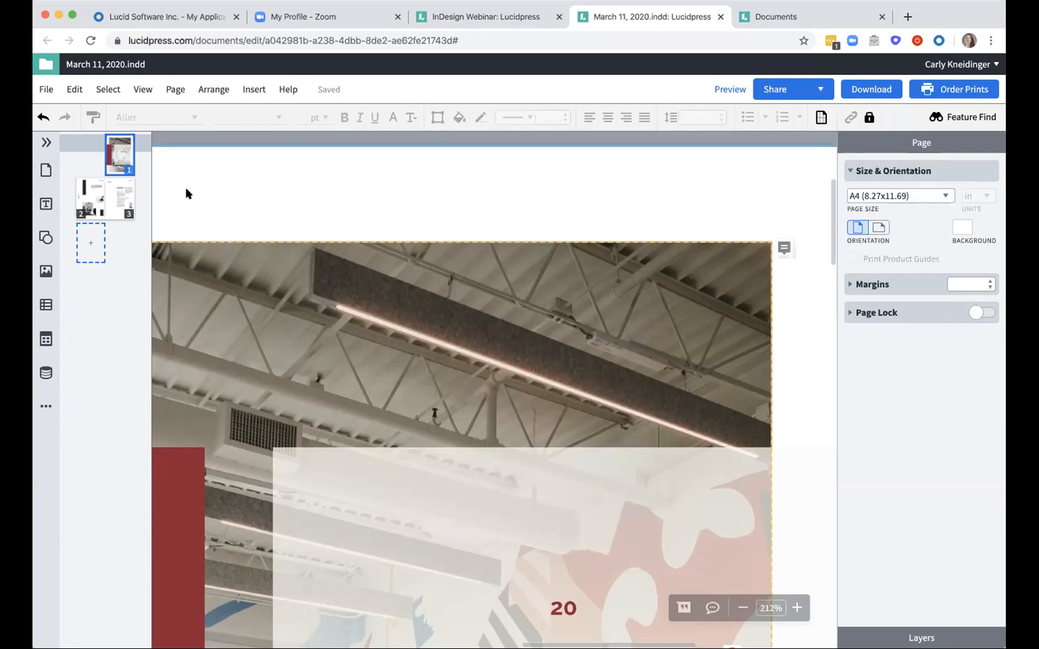
Select the address text box on the cover and extend its lower edge to make room for a fourth line.
{"action": "scroll", "coordinate": [433, 314], "scroll_direction": "down", "scroll_amount": 2}
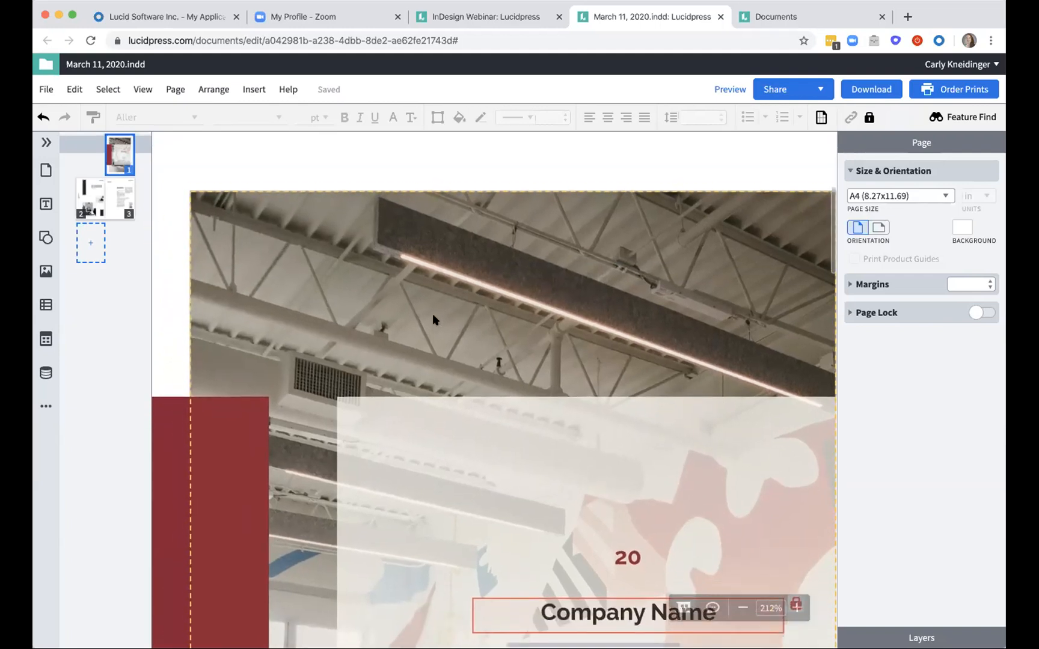
{"action": "scroll", "coordinate": [433, 314], "scroll_direction": "down", "scroll_amount": 5, "text": "ctrl"}
{"action": "scroll", "coordinate": [433, 314], "scroll_direction": "down", "scroll_amount": 5}
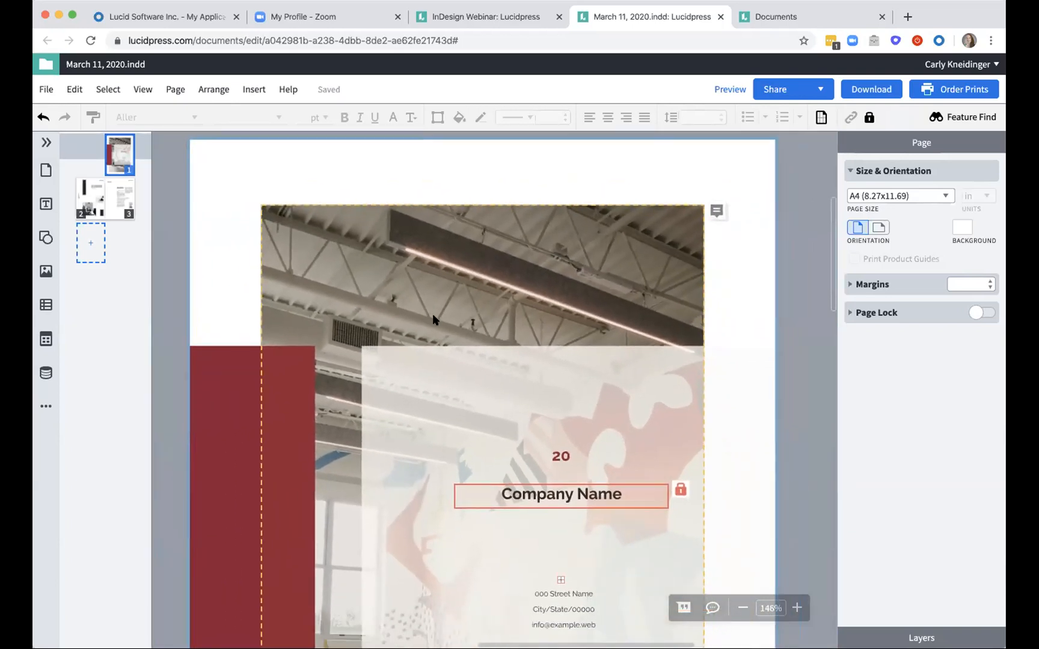
{"action": "scroll", "coordinate": [433, 314], "scroll_direction": "right", "scroll_amount": 2}
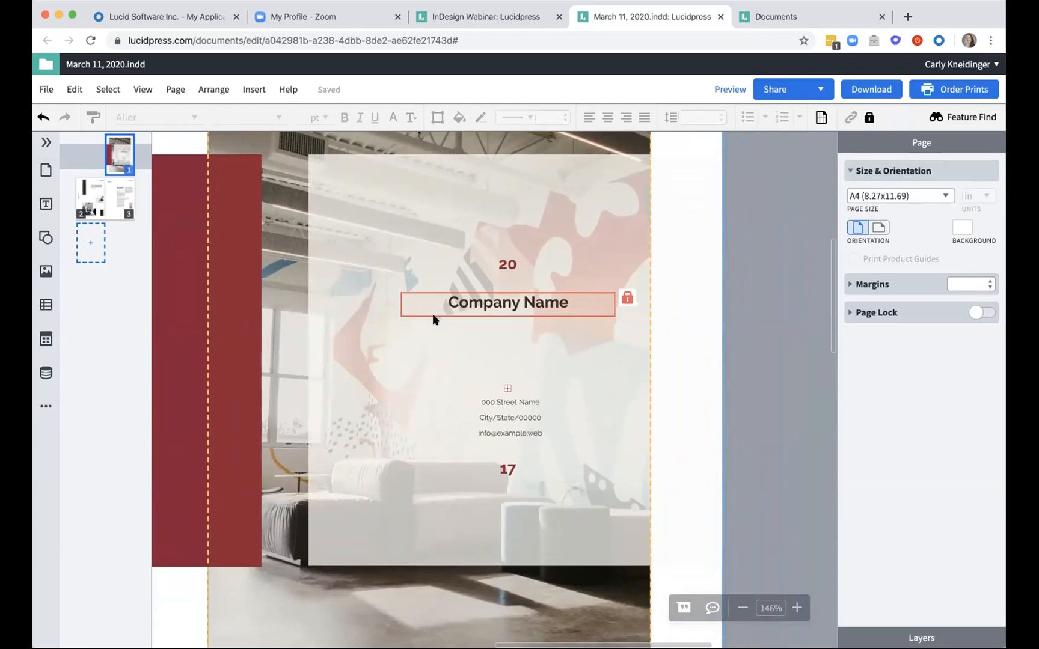
{"action": "scroll", "coordinate": [464, 419], "scroll_direction": "up", "scroll_amount": 5, "text": "ctrl"}
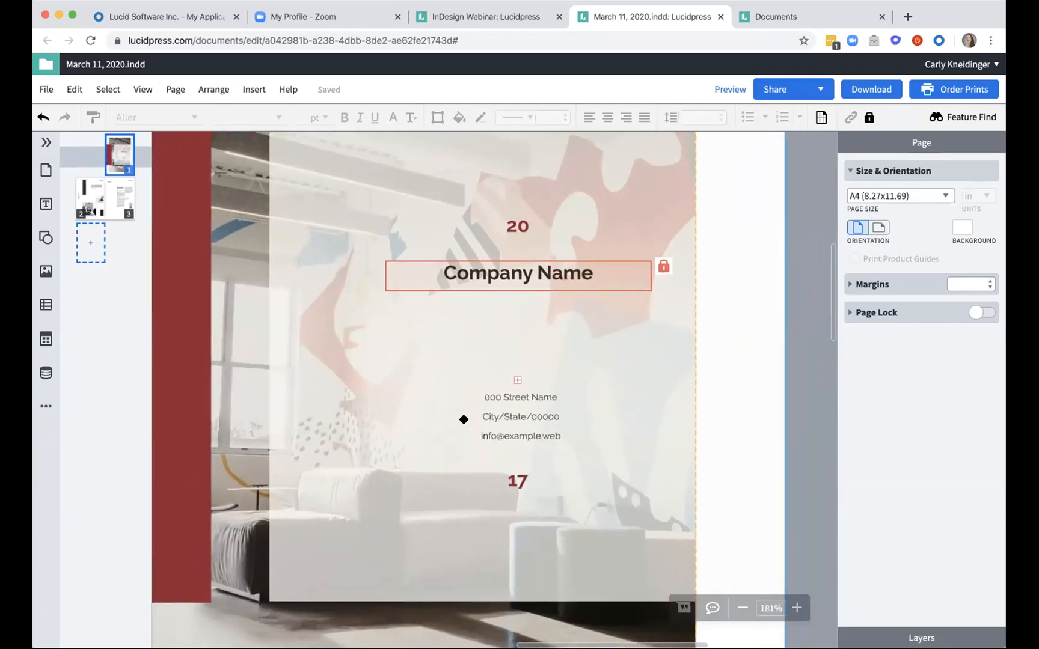
{"action": "scroll", "coordinate": [463, 419], "scroll_direction": "up", "scroll_amount": 1, "text": "ctrl"}
{"action": "left_click", "coordinate": [610, 441]}
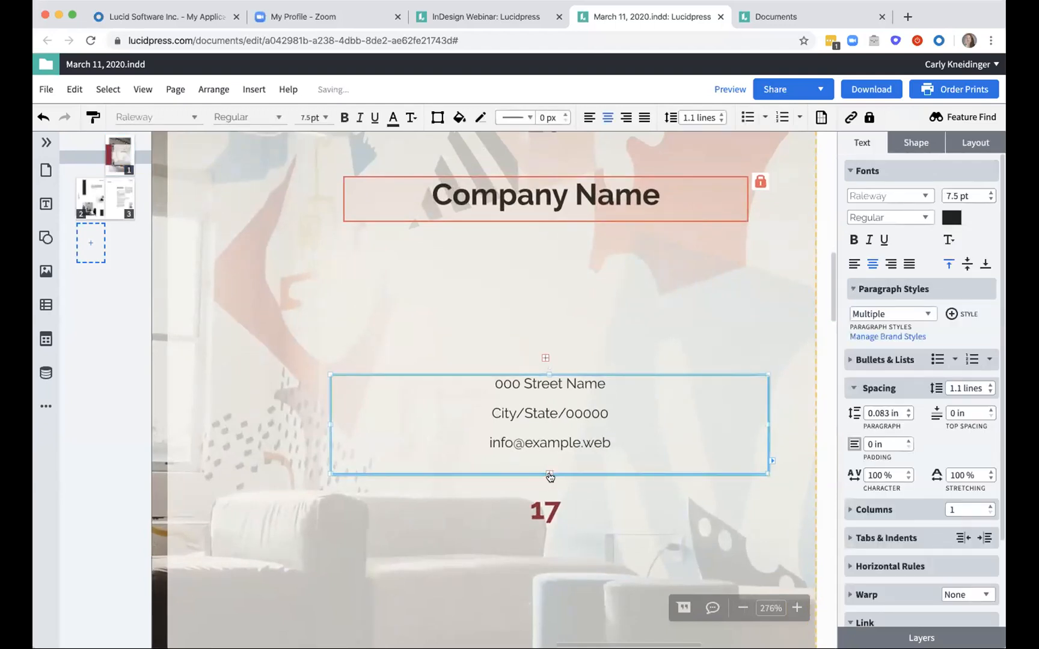
{"action": "left_click_drag", "start_coordinate": [549, 477], "coordinate": [546, 499]}
Add the placeholder line "First Name Last Name" below the email line in the cover's address text box.
{"action": "left_click", "coordinate": [543, 465]}
{"action": "type", "text": "Name"}
{"action": "key", "text": "BackSpace"}
{"action": "key", "text": "BackSpace"}
{"action": "key", "text": "BackSpace"}
{"action": "key", "text": "BackSpace"}
{"action": "type", "text": "First Name"}
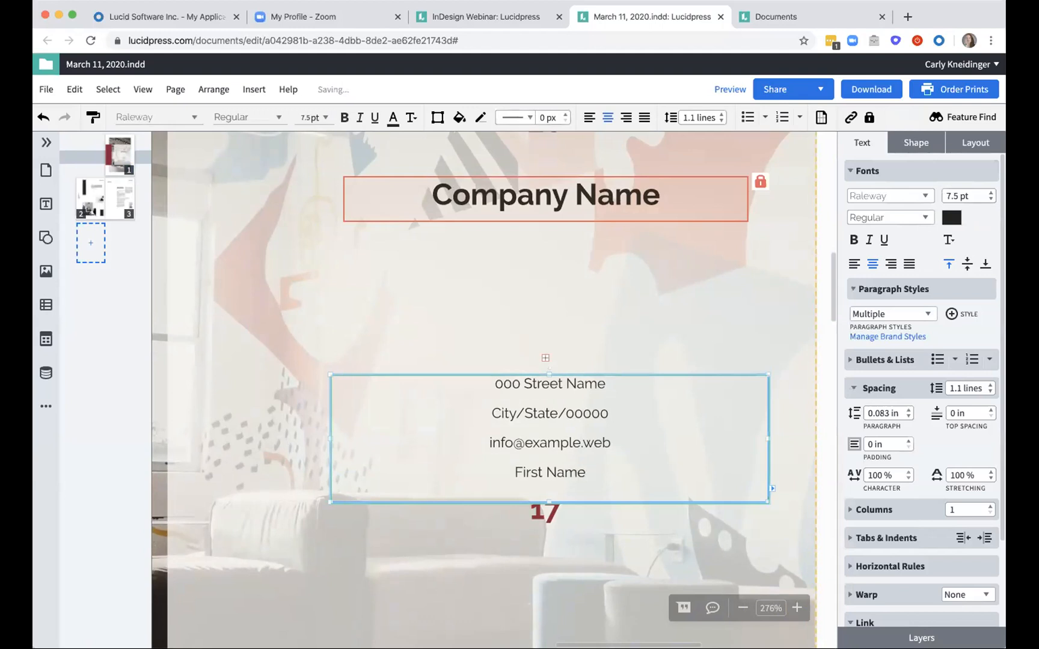
{"action": "type", "text": " Last Name"}
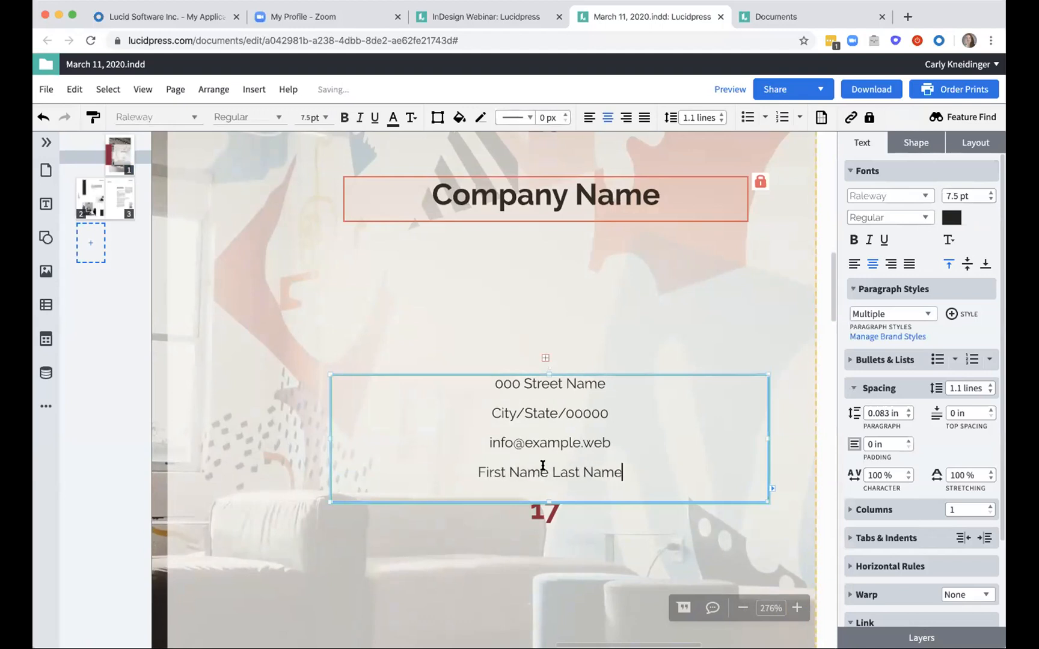
Replace the "First Name" placeholder with the First Name smart field from the Profile data.
{"action": "left_click_drag", "start_coordinate": [548, 472], "coordinate": [479, 469]}
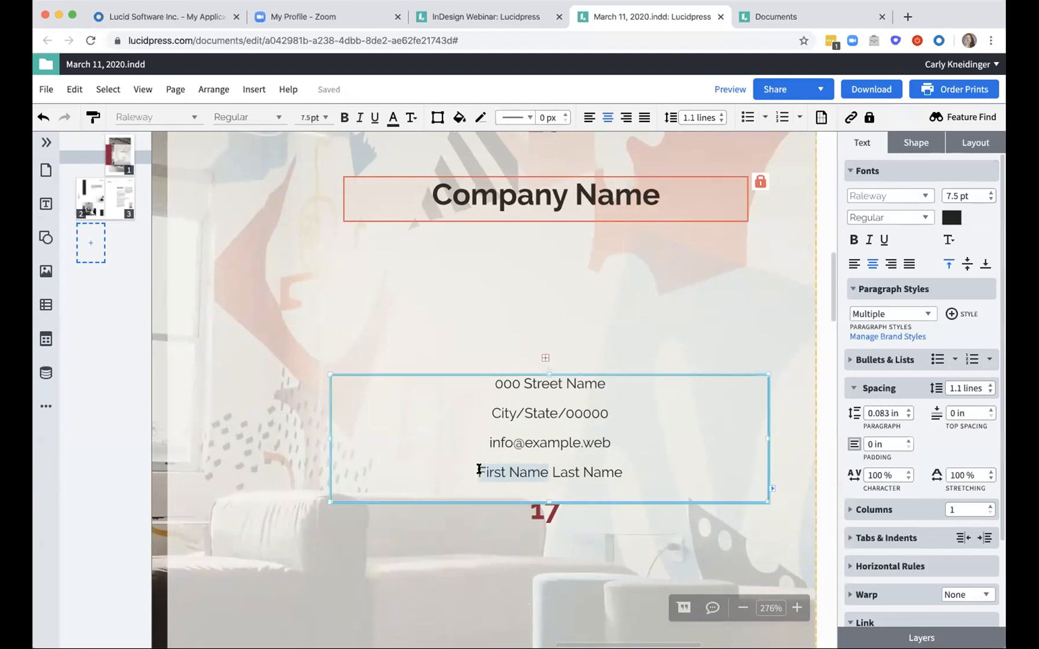
{"action": "right_click", "coordinate": [493, 471]}
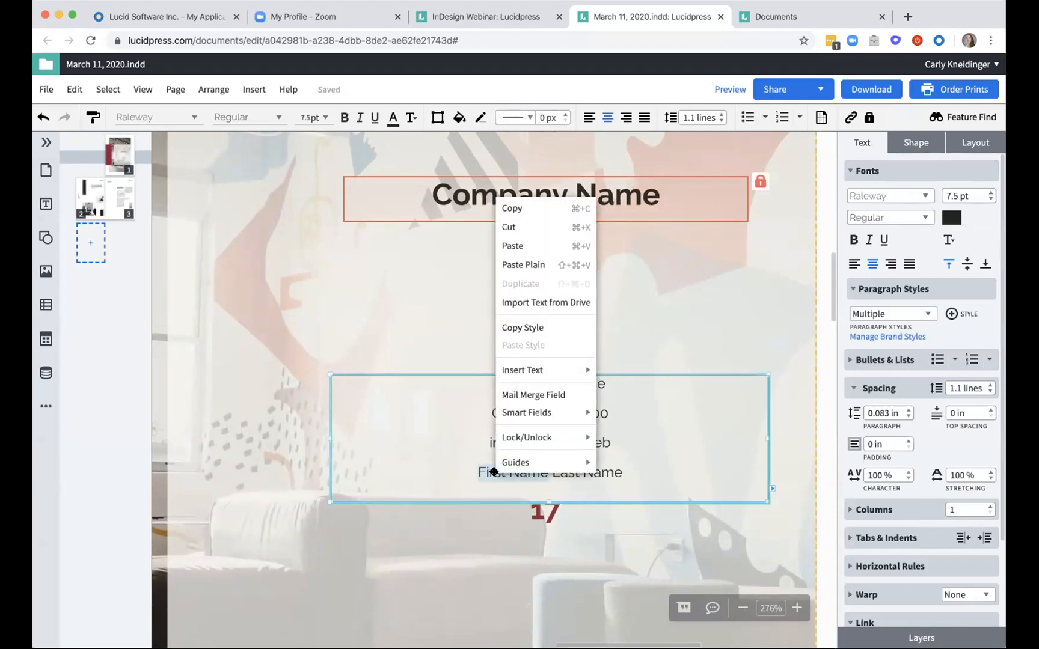
{"action": "mouse_move", "coordinate": [516, 411]}
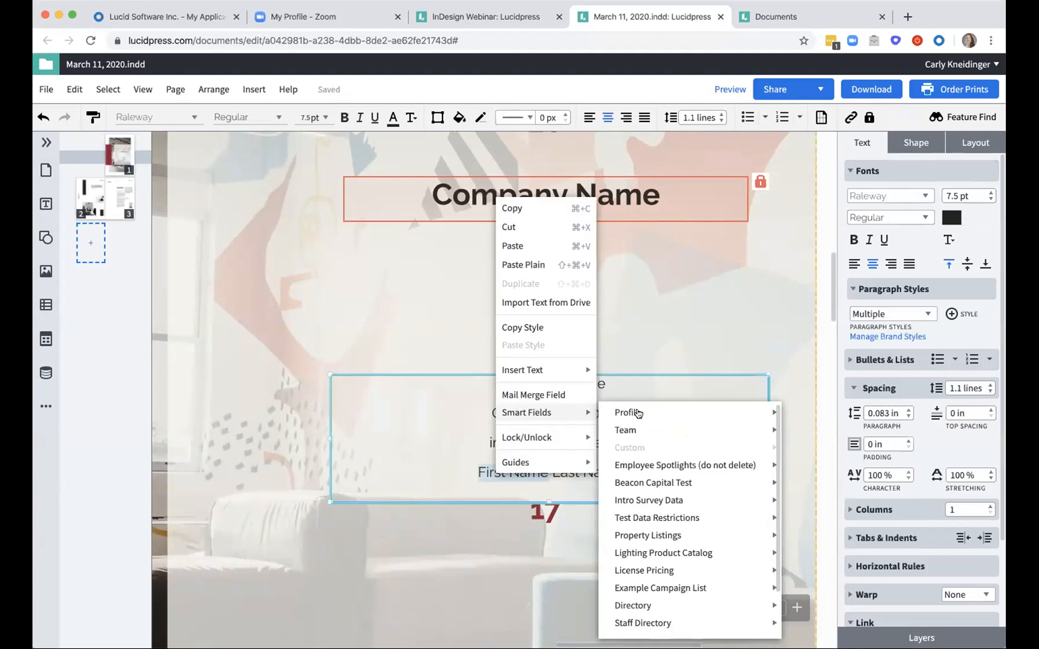
{"action": "mouse_move", "coordinate": [640, 412]}
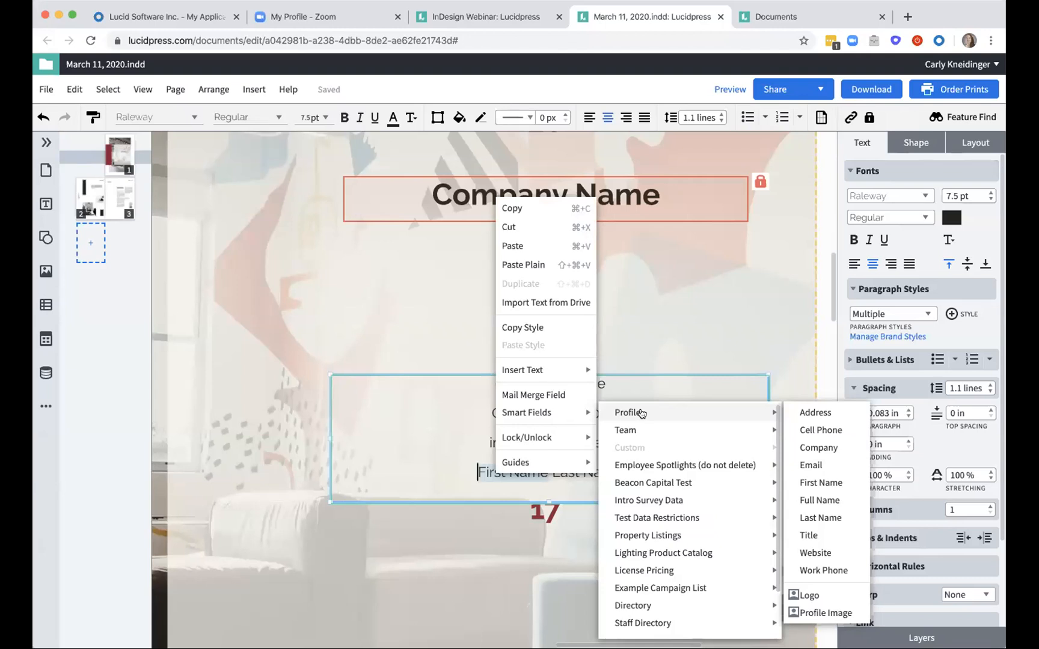
{"action": "left_click", "coordinate": [821, 483]}
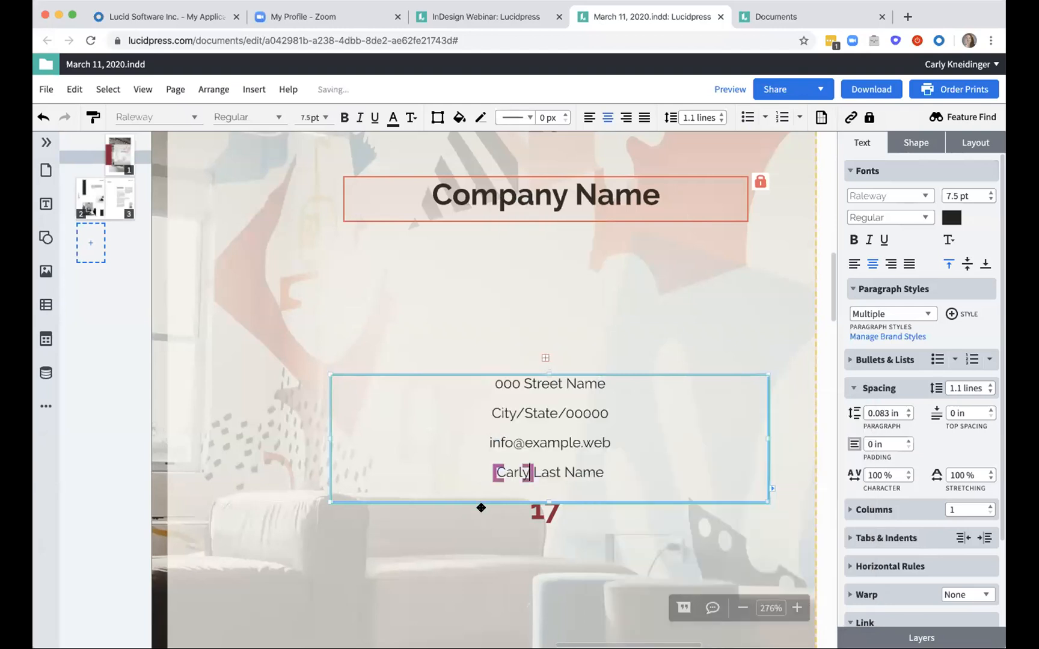
Enlarge the address text box slightly and move it up, clear of the number 17 on the cover.
{"action": "left_click", "coordinate": [581, 454]}
{"action": "left_click", "coordinate": [581, 453]}
{"action": "left_click_drag", "start_coordinate": [545, 503], "coordinate": [542, 511]}
{"action": "left_click", "coordinate": [544, 502]}
{"action": "left_click", "coordinate": [556, 479]}
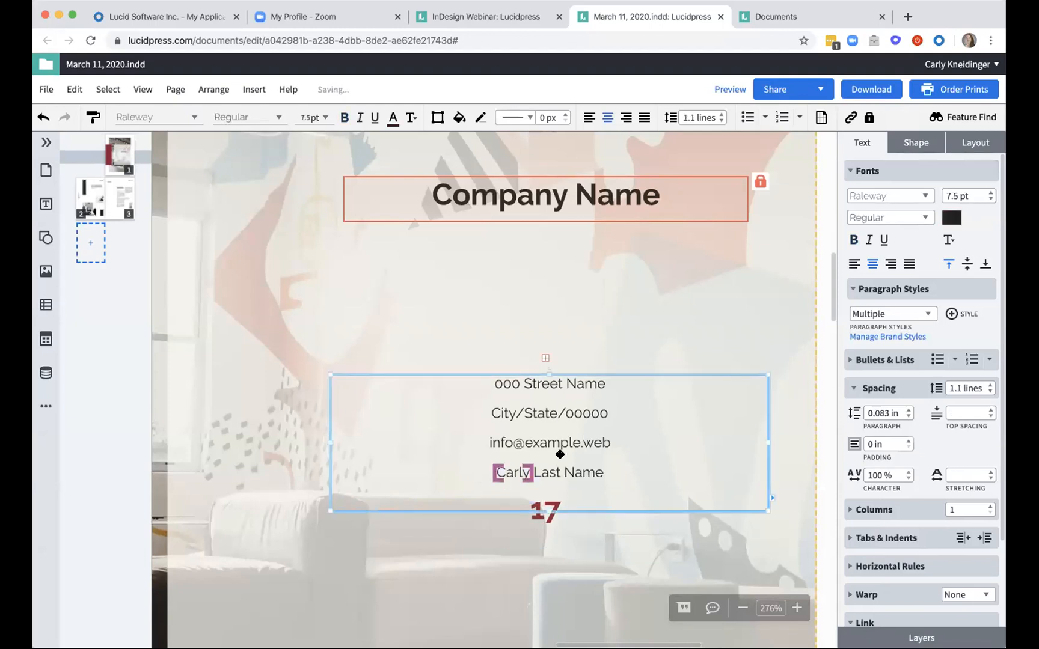
{"action": "left_click_drag", "start_coordinate": [562, 404], "coordinate": [561, 317]}
Add a "Website" line below the name line in the address text box.
{"action": "left_click", "coordinate": [579, 385]}
{"action": "key", "text": "Right"}
{"action": "key", "text": "Right"}
{"action": "key", "text": "Return"}
{"action": "type", "text": "Website"}
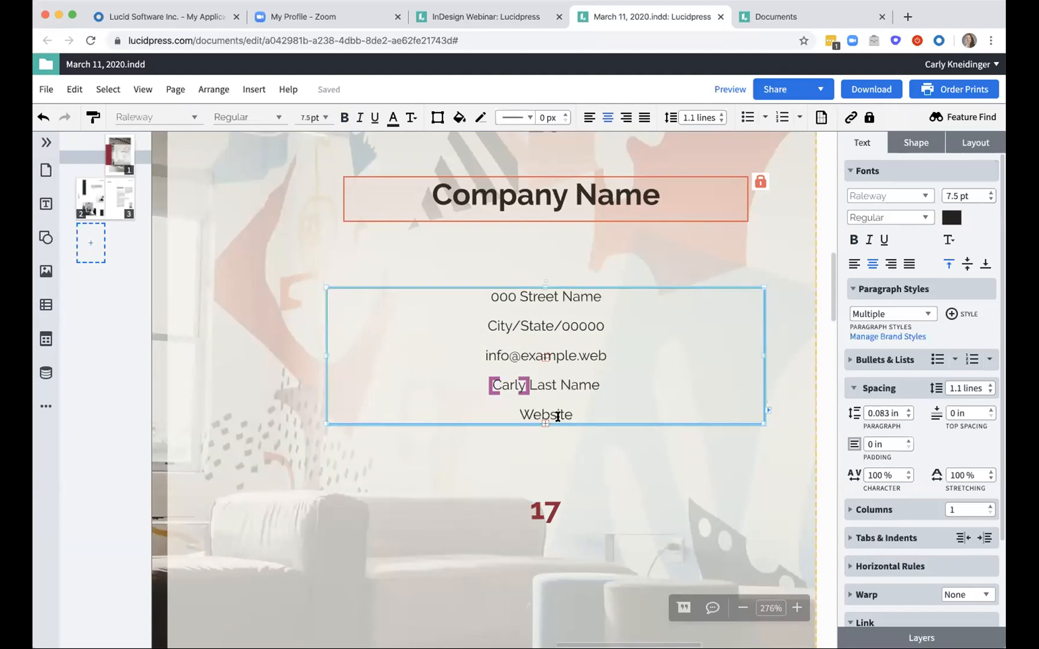
Undo the stray edits to the Website line and extend the address text box's lower edge below it.
{"action": "left_click", "coordinate": [558, 415]}
{"action": "left_click", "coordinate": [502, 413]}
{"action": "left_click", "coordinate": [563, 415]}
{"action": "key", "text": "super+z"}
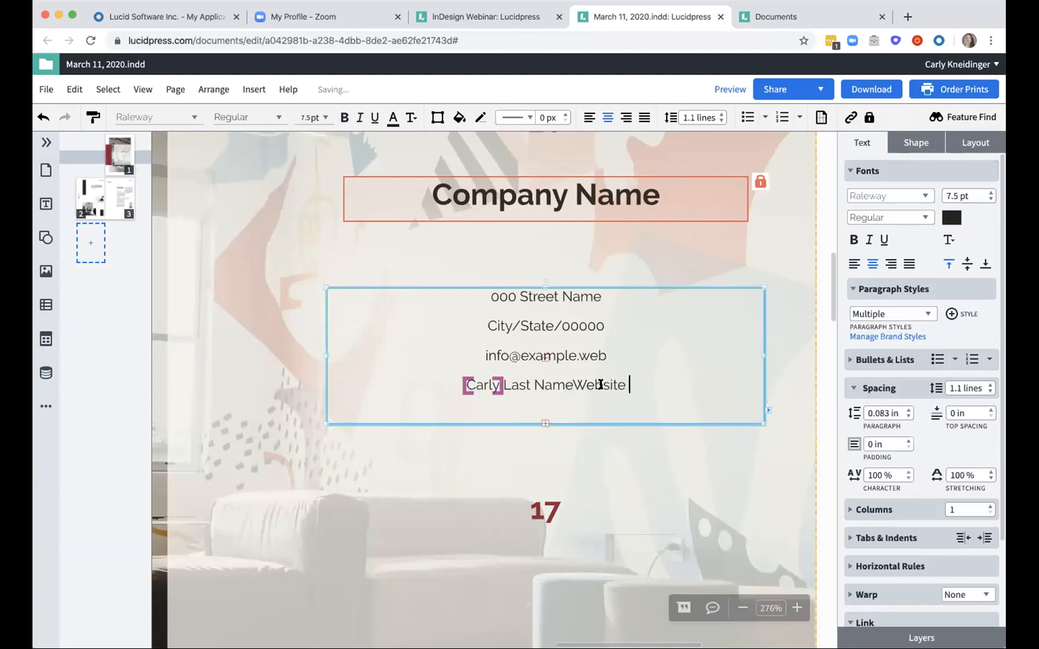
{"action": "key", "text": "super+z"}
{"action": "left_click", "coordinate": [546, 422]}
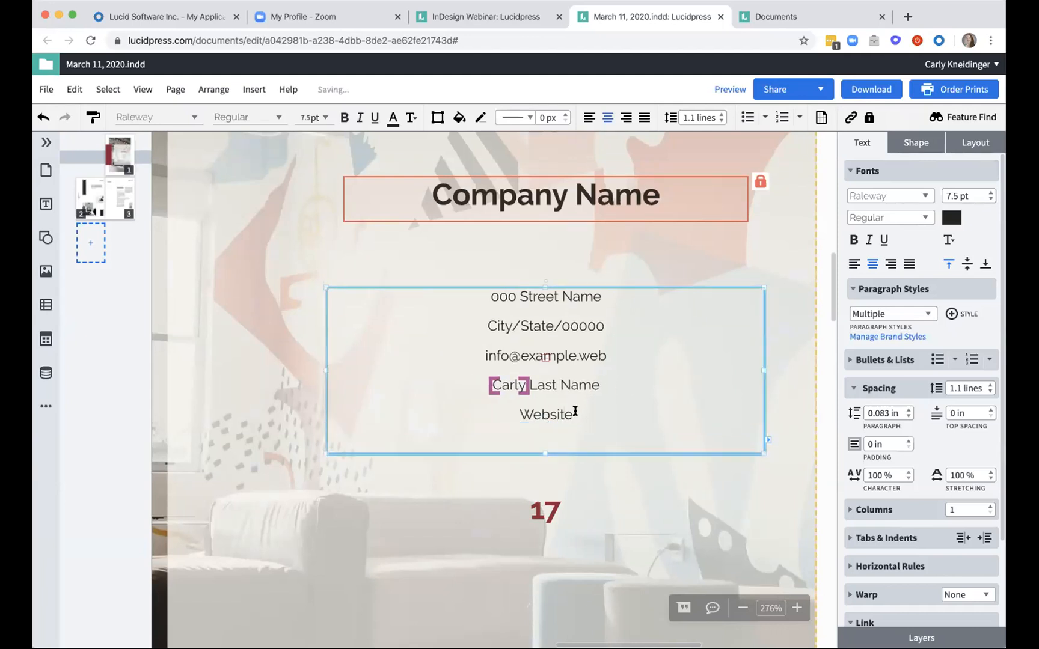
Examine the Team smart fields available for the Website line in the address text box, without inserting one.
{"action": "left_click", "coordinate": [550, 415]}
{"action": "key", "text": "Right"}
{"action": "key", "text": "Left"}
{"action": "key", "text": "Left"}
{"action": "key", "text": "Left"}
{"action": "key", "text": "Left"}
{"action": "right_click", "coordinate": [559, 415]}
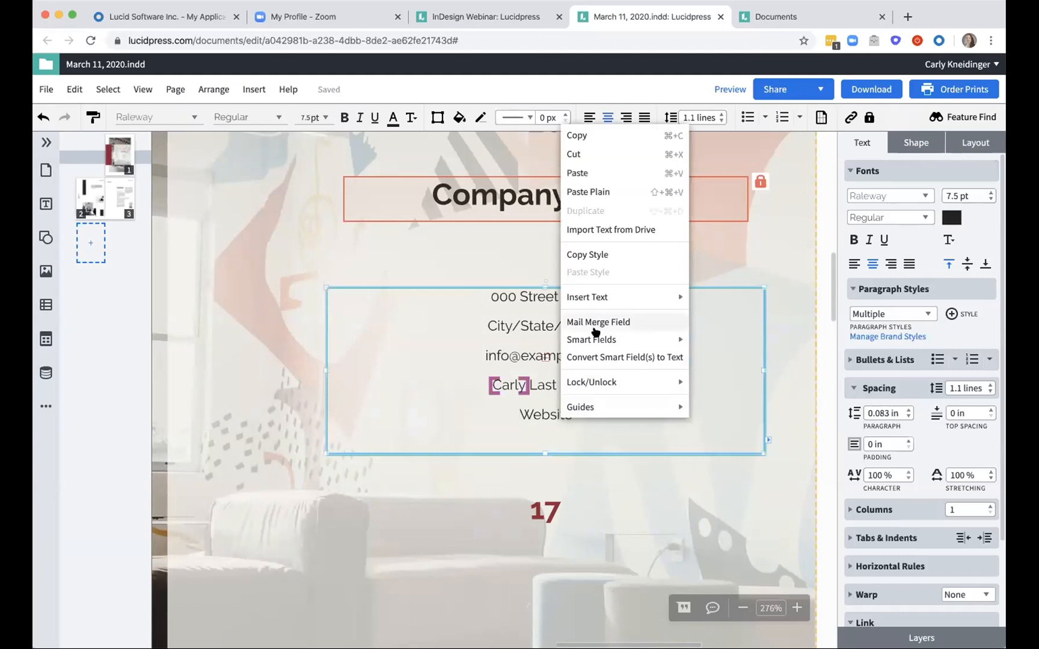
{"action": "mouse_move", "coordinate": [593, 338]}
{"action": "mouse_move", "coordinate": [718, 359]}
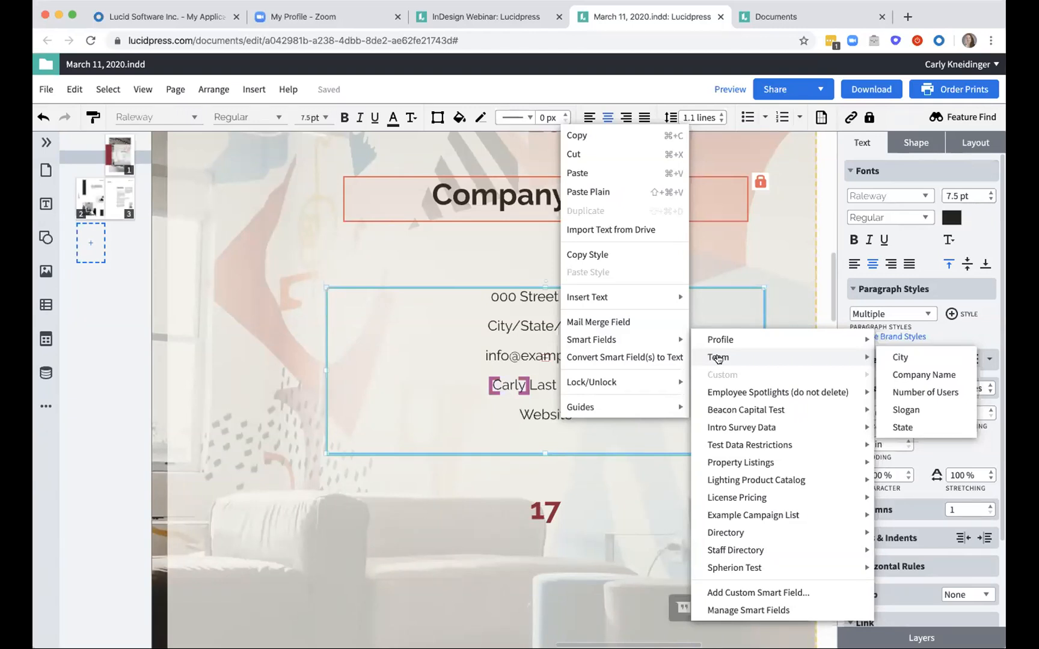
{"action": "left_click", "coordinate": [292, 293]}
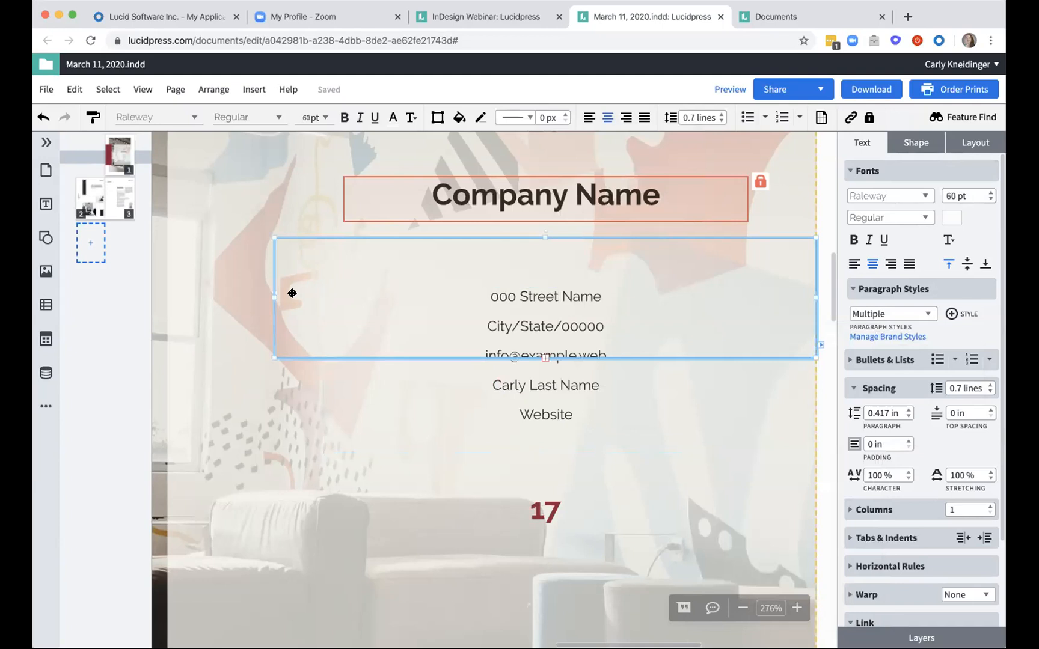
Go to page 2 and review its page actions, including Create Template from Page, without applying any.
{"action": "left_click", "coordinate": [86, 198]}
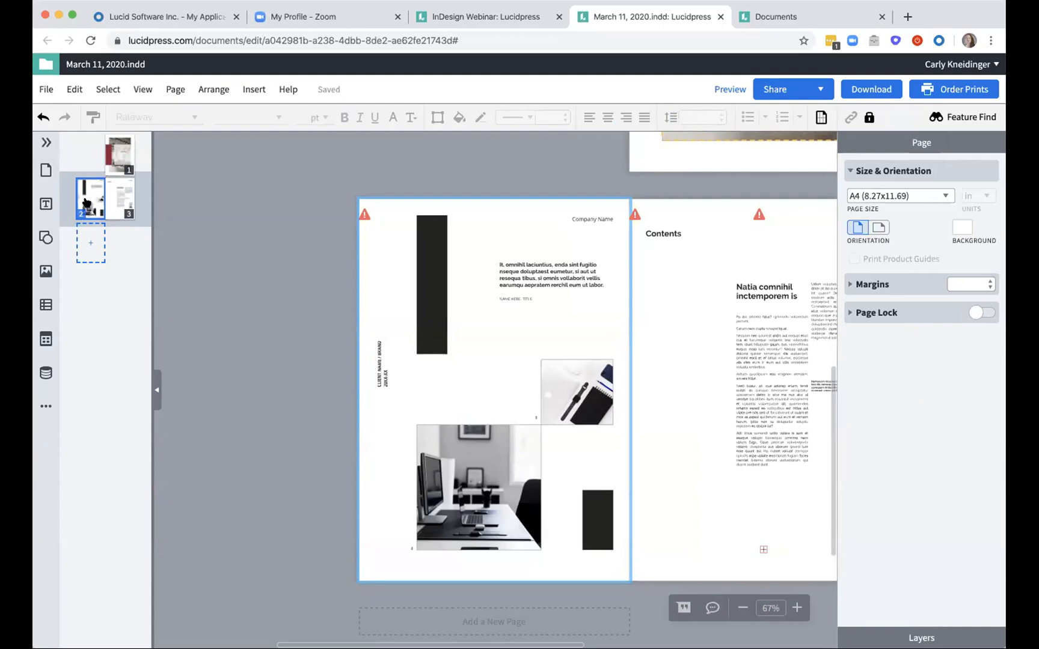
{"action": "right_click", "coordinate": [86, 202]}
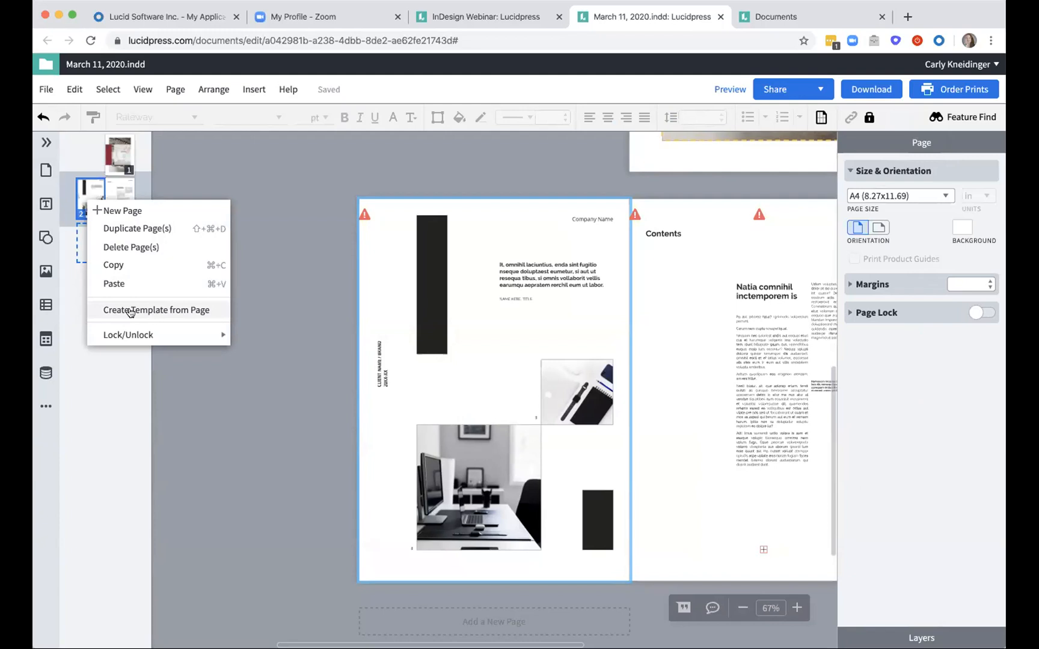
{"action": "left_click", "coordinate": [119, 413]}
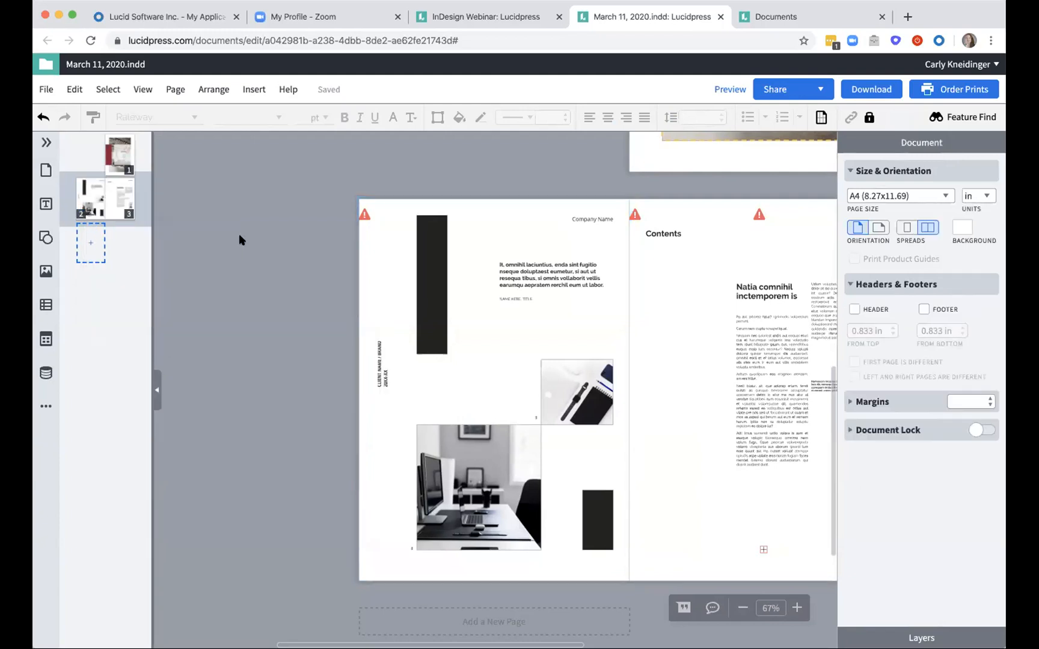
Start converting March 11, 2020.indd in the InDesign Webinars folder to a template with the Software category, and close the settings without saving.
{"action": "left_click", "coordinate": [762, 21]}
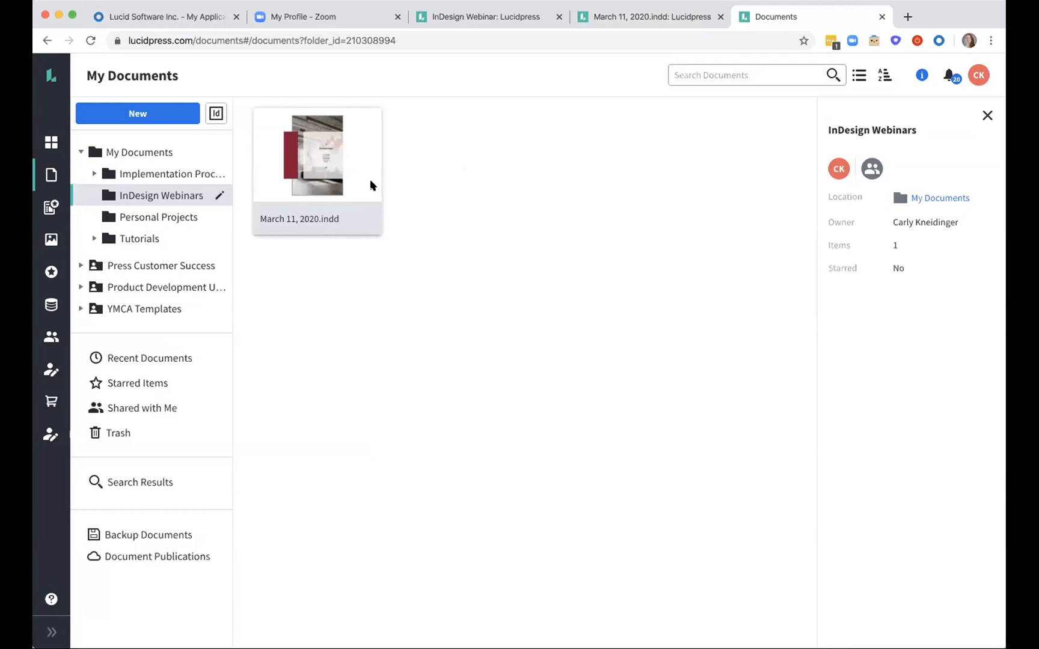
{"action": "mouse_move", "coordinate": [378, 228]}
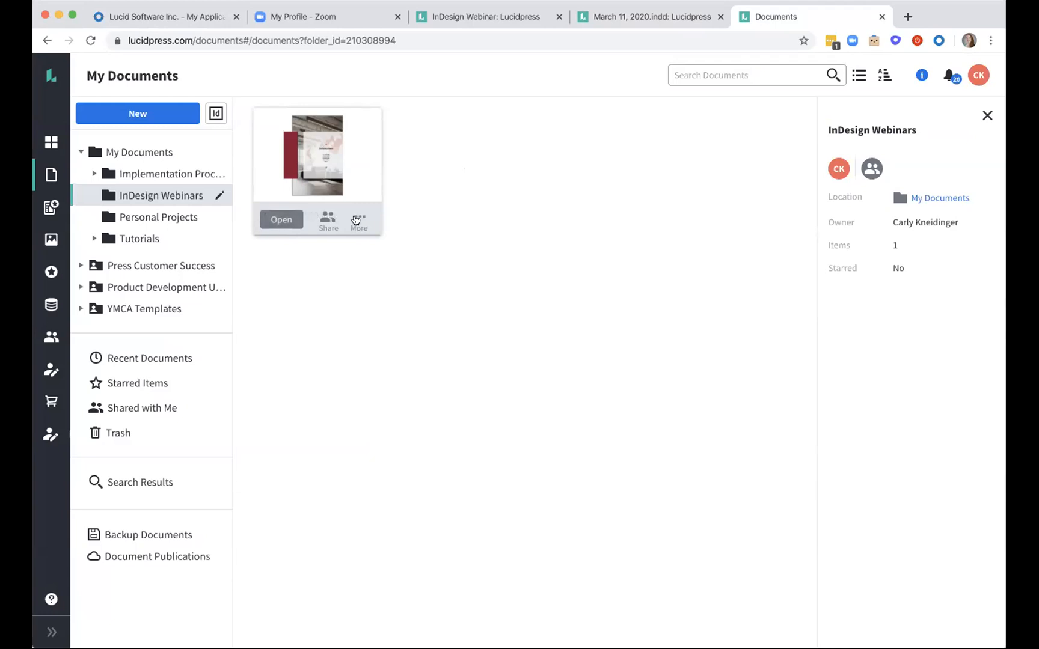
{"action": "left_click", "coordinate": [359, 217]}
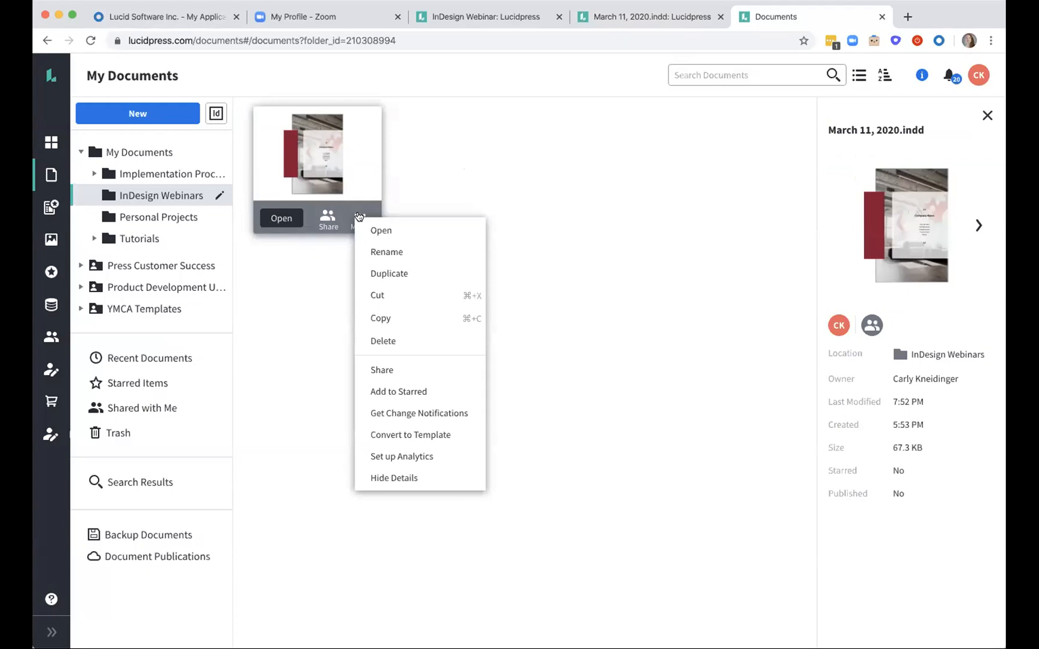
{"action": "left_click", "coordinate": [420, 437]}
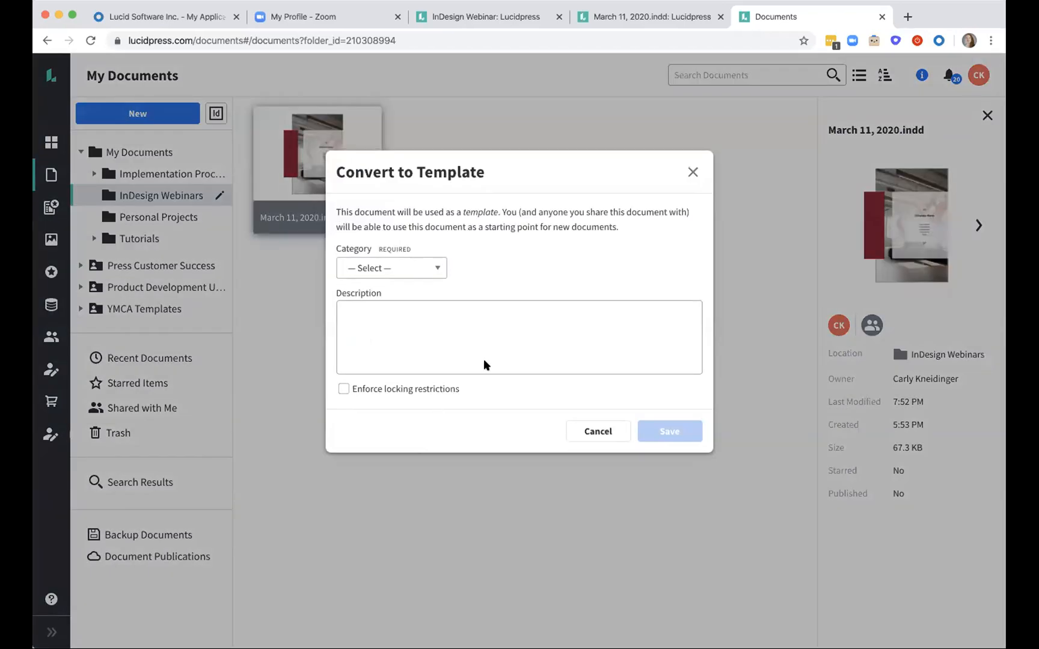
{"action": "left_click", "coordinate": [395, 268]}
{"action": "left_click", "coordinate": [387, 294]}
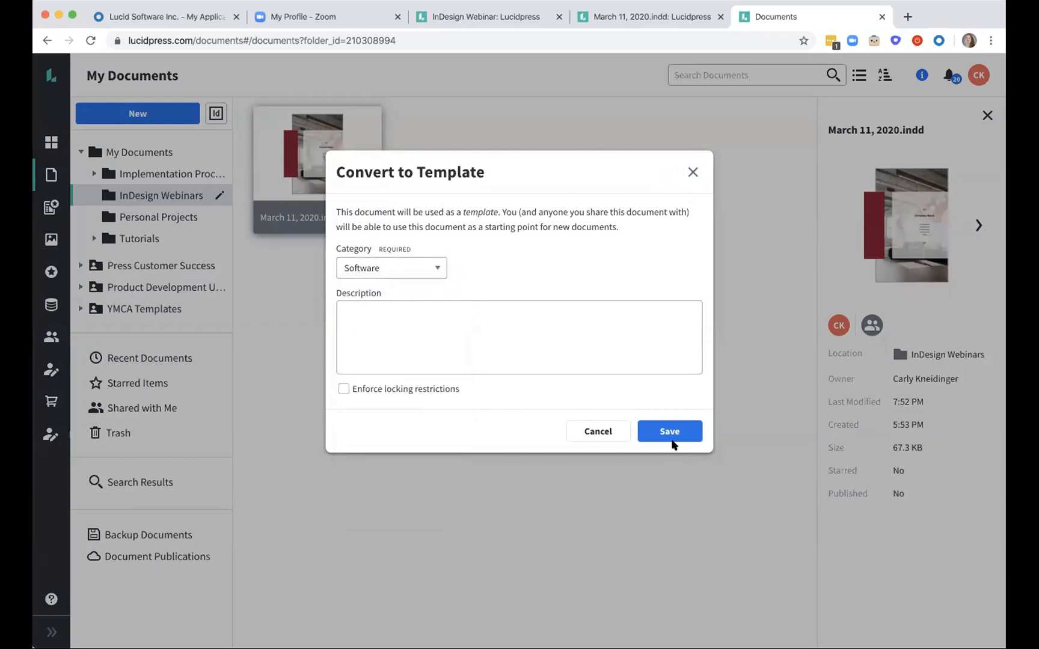
{"action": "left_click", "coordinate": [692, 173]}
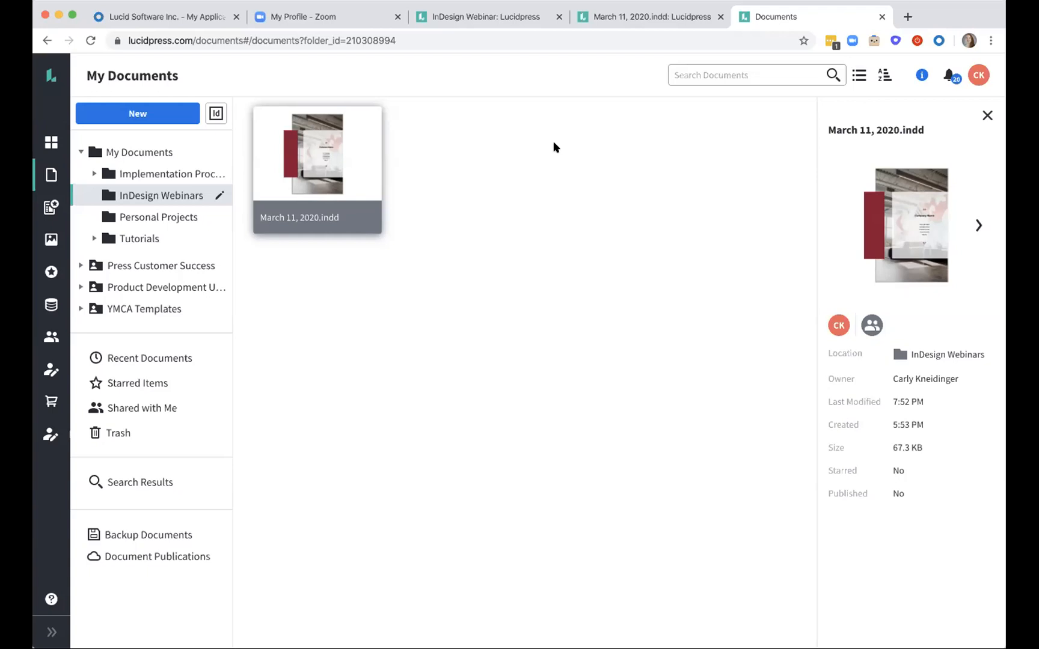
Switch to the InDesign Webinar presentation preview.
{"action": "left_click", "coordinate": [500, 17]}
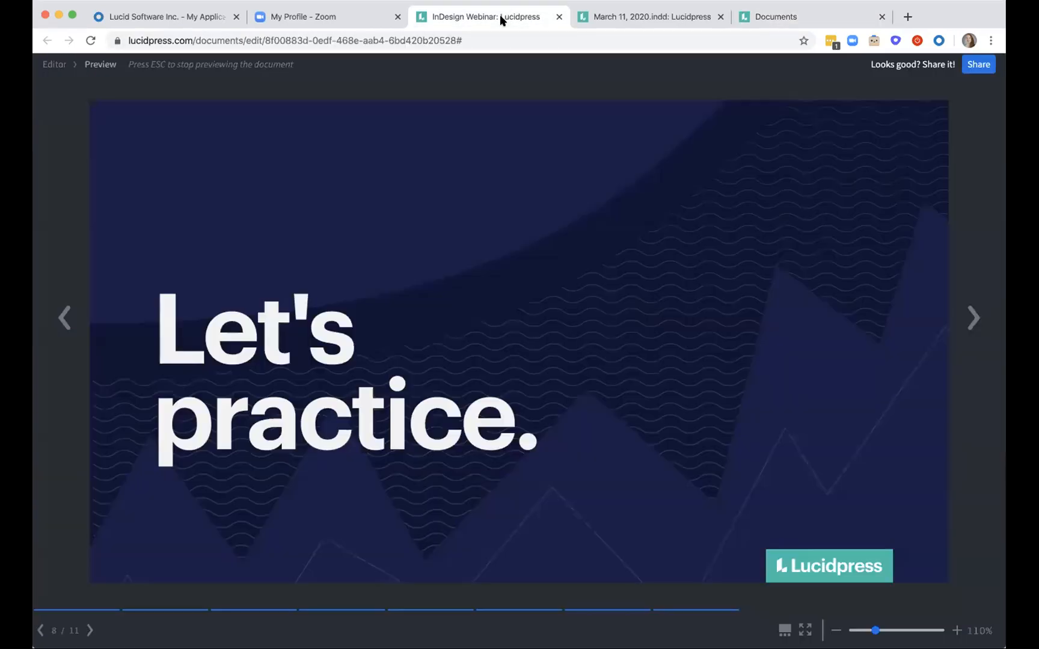